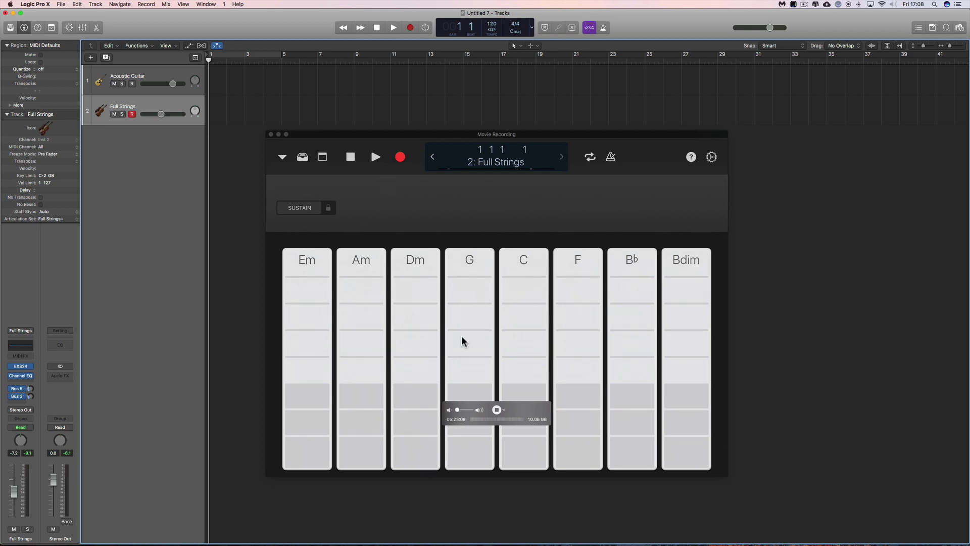
Step: Dismiss the mirrored Logic Remote Chord Strips view in QuickTime Player
click(283, 153)
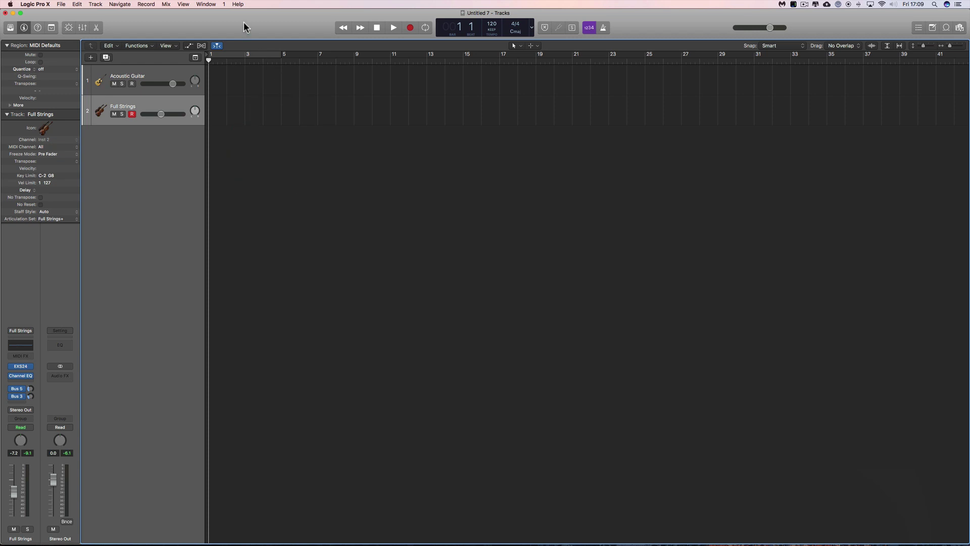
Step: Select the Full Strings track and insert a Chord Trigger in its MIDI FX slot
click(246, 25)
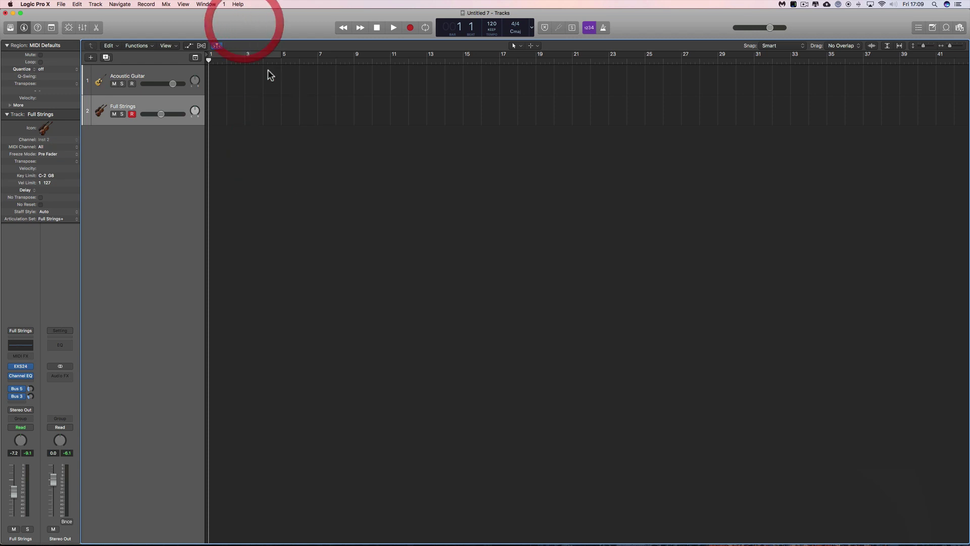
click(157, 102)
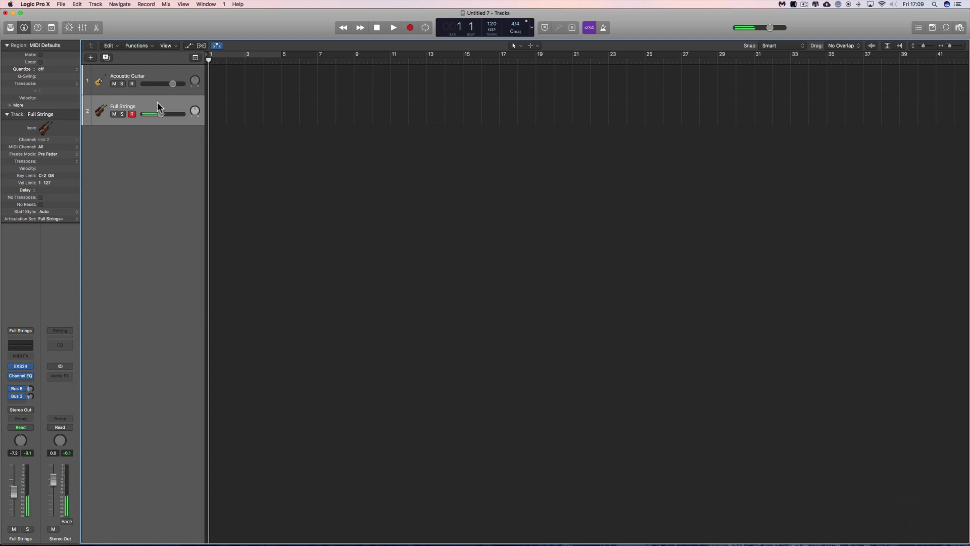
click(157, 80)
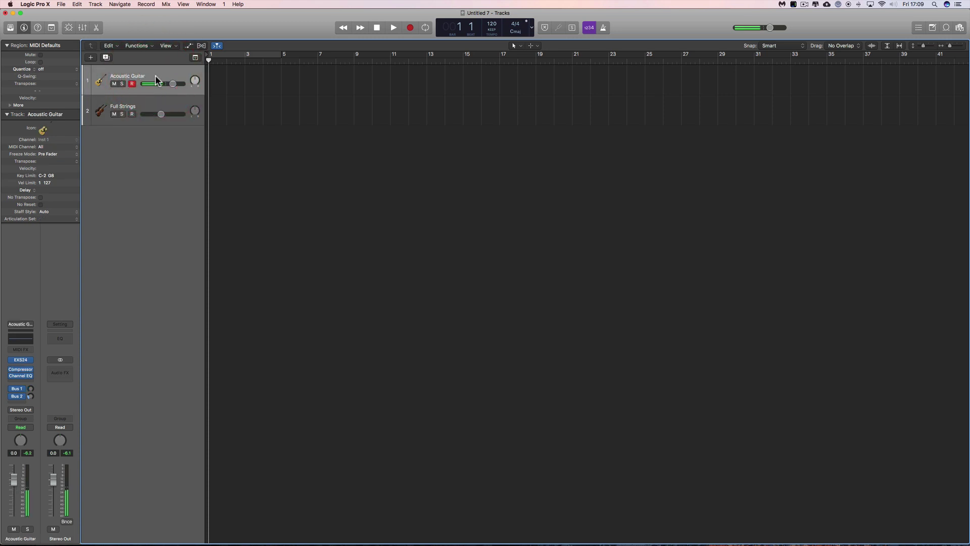
click(168, 105)
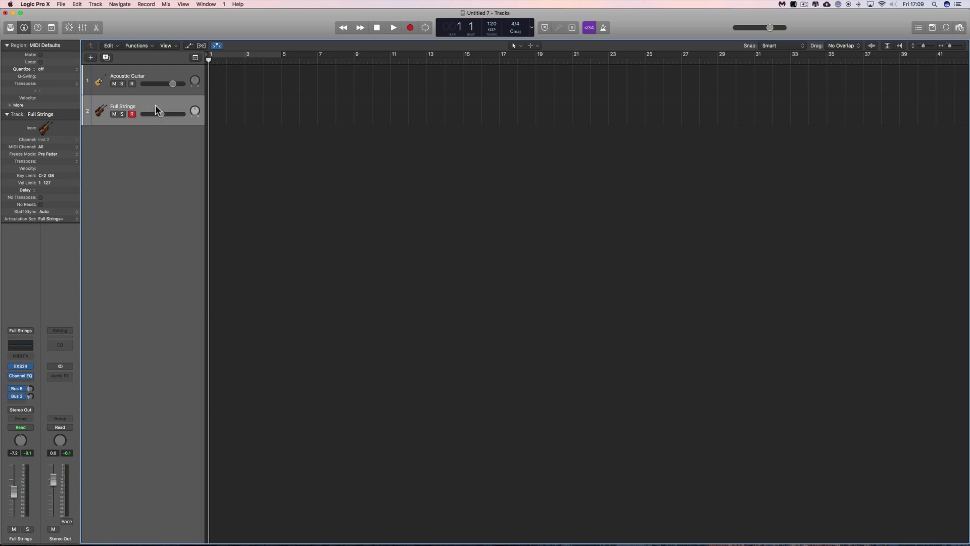
click(146, 83)
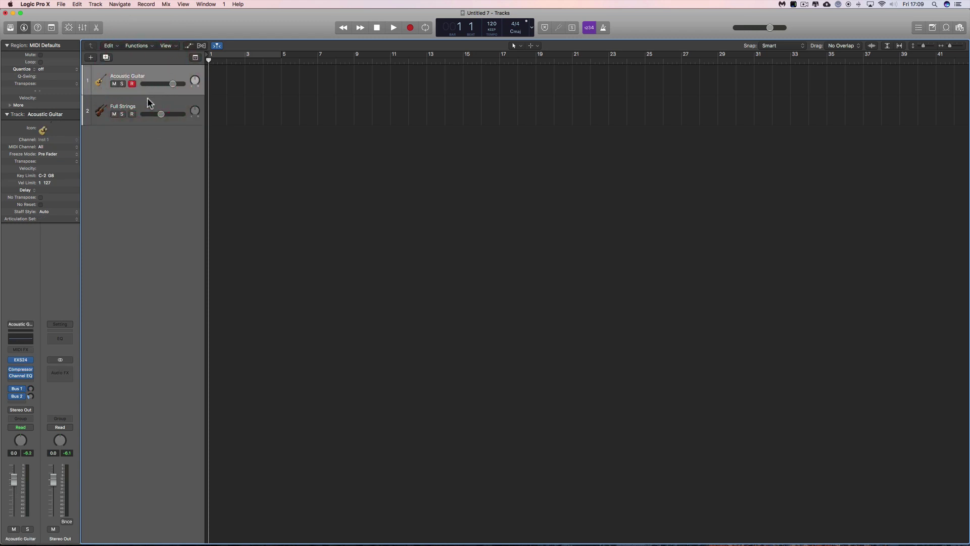
click(147, 98)
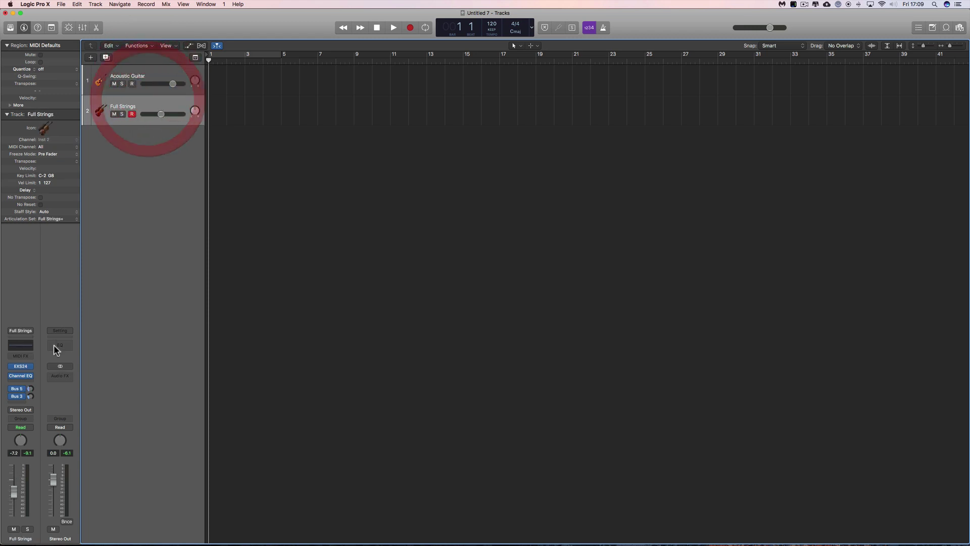
click(31, 356)
click(36, 371)
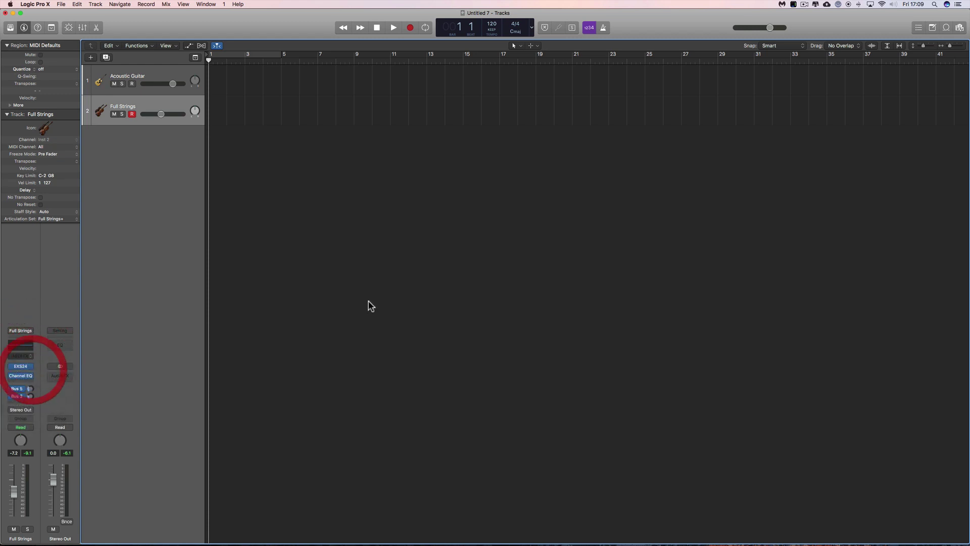
Step: Centre the Chord Trigger window and audition the C2 trigger key in Single mode
drag(268, 36, 484, 127)
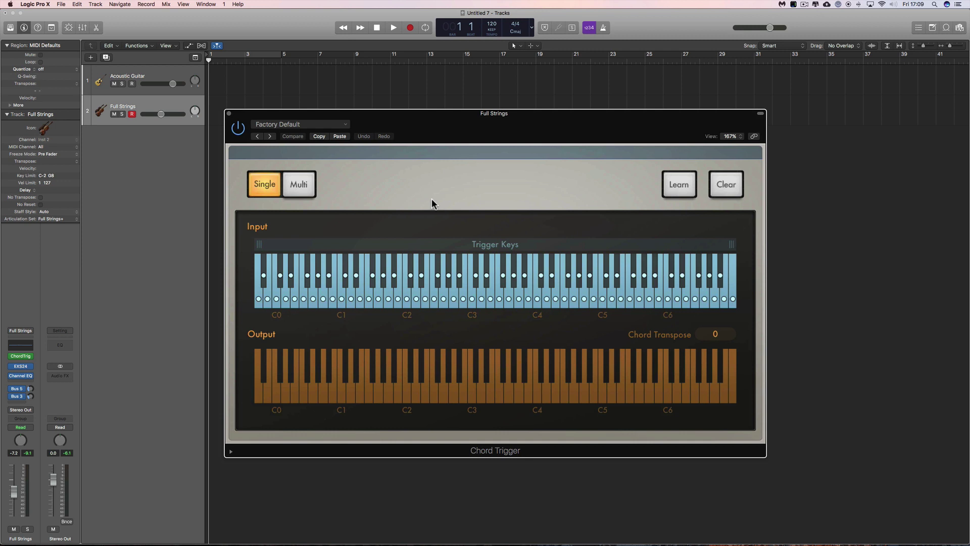
click(268, 185)
click(291, 184)
click(272, 187)
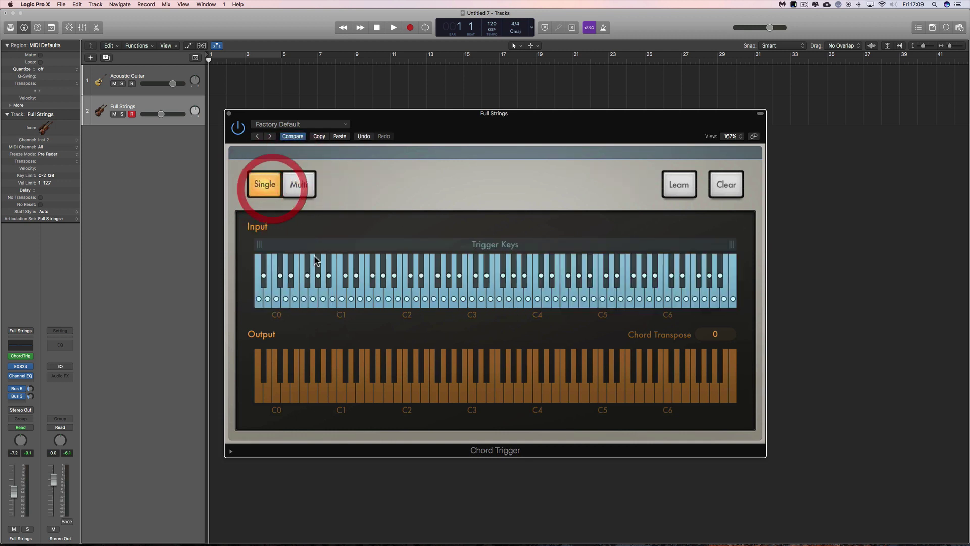
click(407, 303)
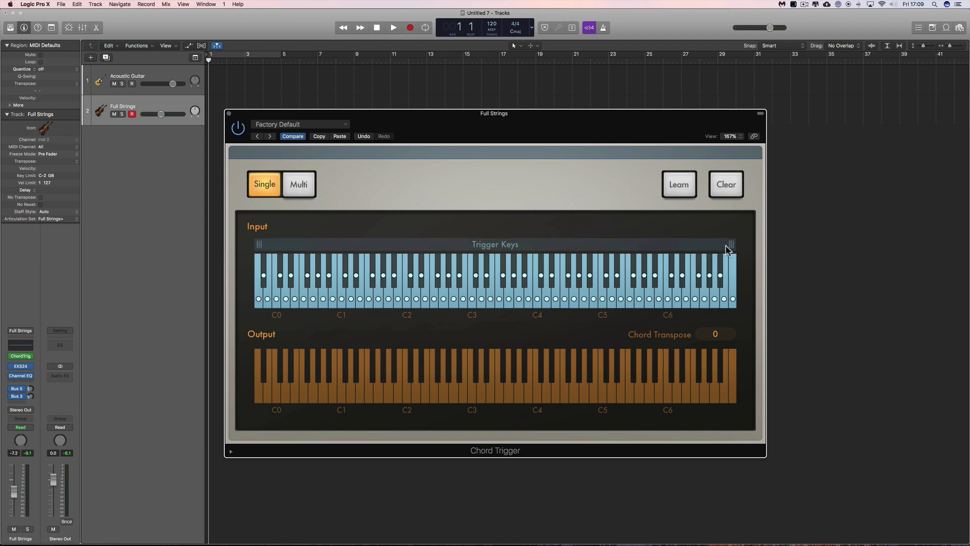
Step: Narrow the trigger-key range toward C4, restore it to full, and audition keys around C2–D2
drag(731, 245, 538, 253)
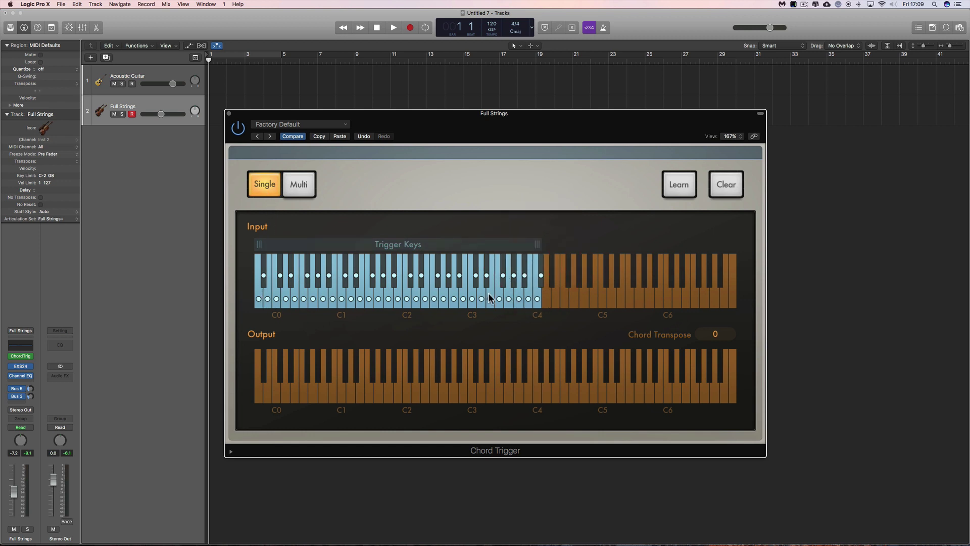
click(542, 246)
drag(542, 246, 729, 251)
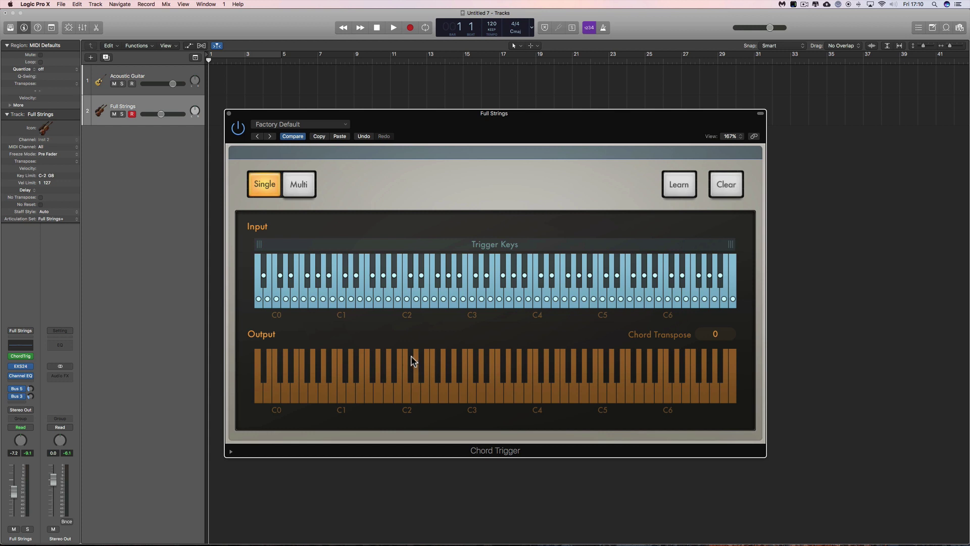
click(415, 299)
click(423, 298)
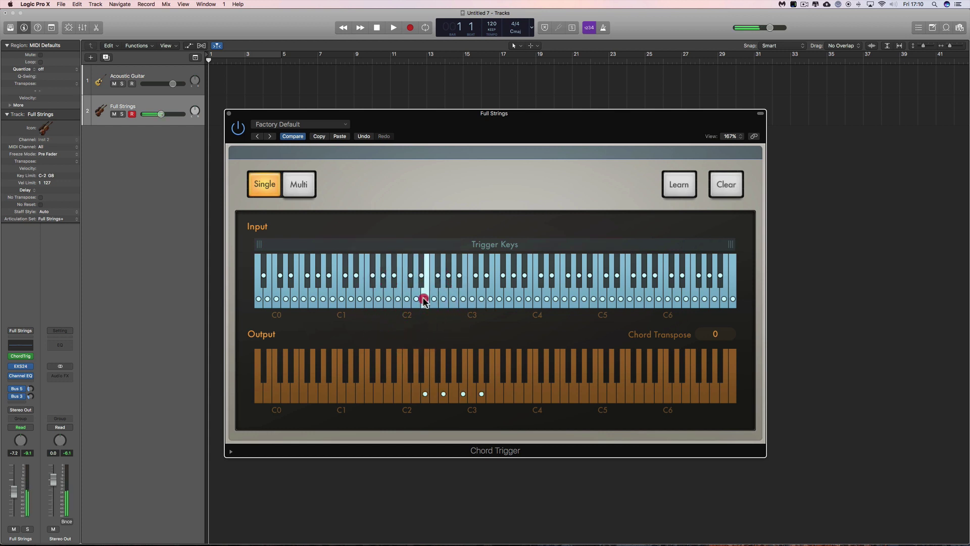
click(438, 280)
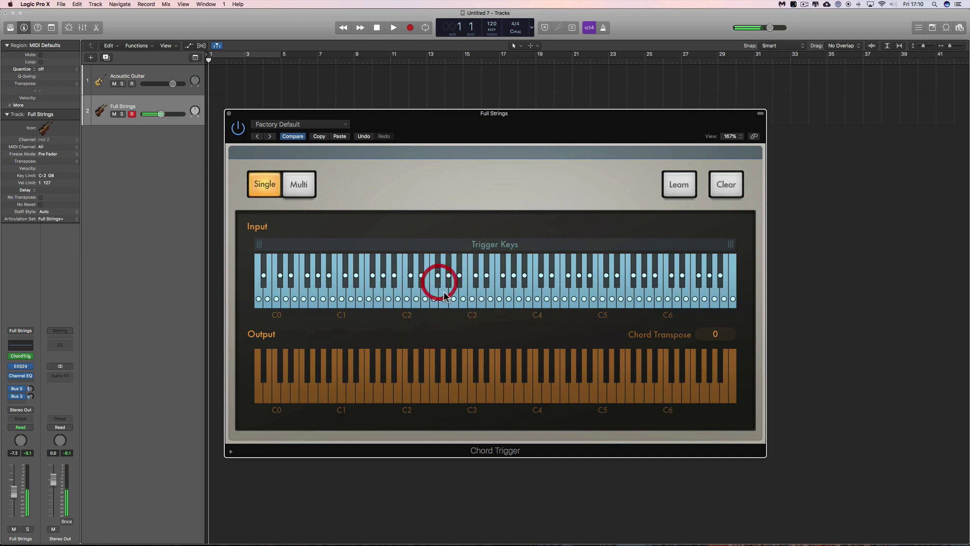
click(444, 295)
click(449, 278)
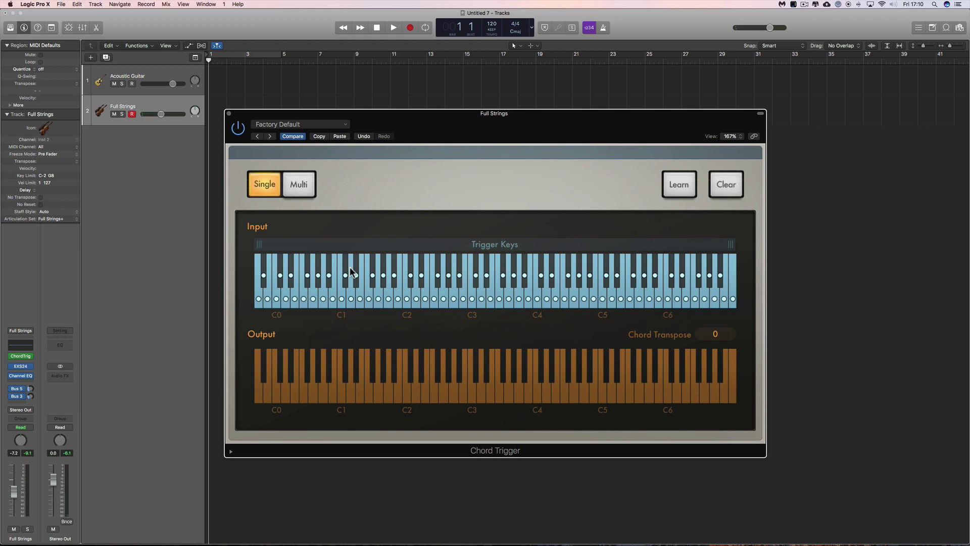
Step: Switch the Chord Trigger to Multi mode and drag the trigger range out from C0
click(305, 187)
drag(454, 246, 244, 252)
drag(465, 247, 409, 258)
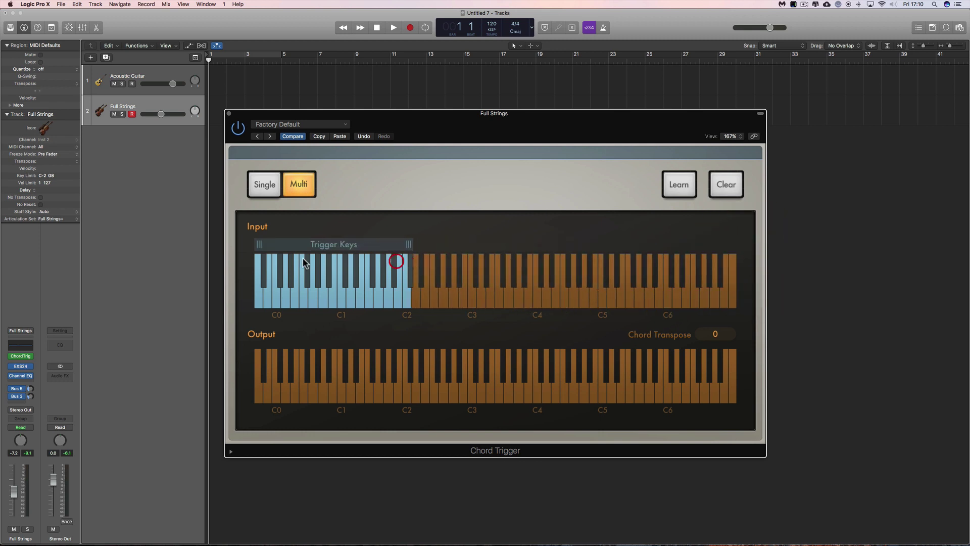
Step: Drag the trigger range's left handle from C0 to C1, leaving only C1–C2
drag(259, 244, 340, 250)
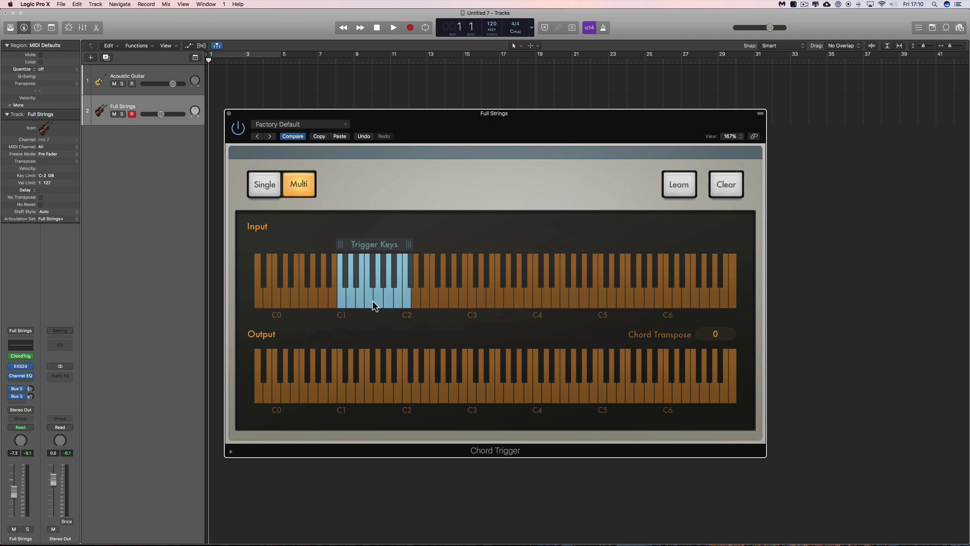
Step: In Learn mode, clear the old chord on the trigger key near C3
click(681, 186)
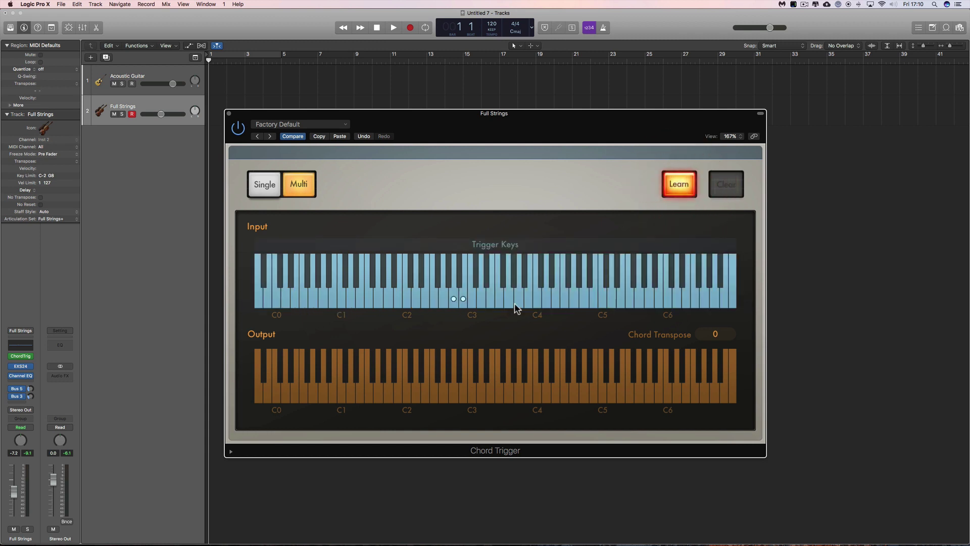
click(463, 299)
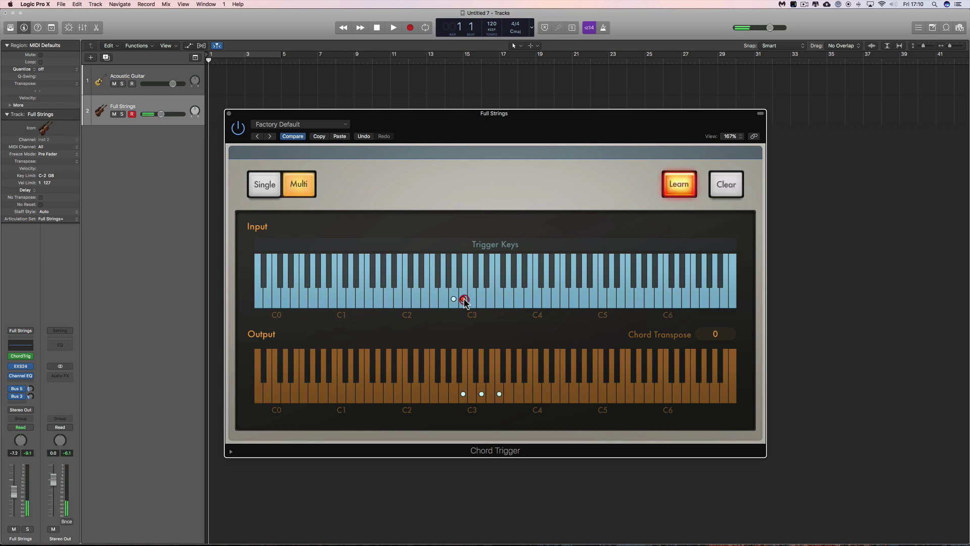
click(454, 298)
click(715, 191)
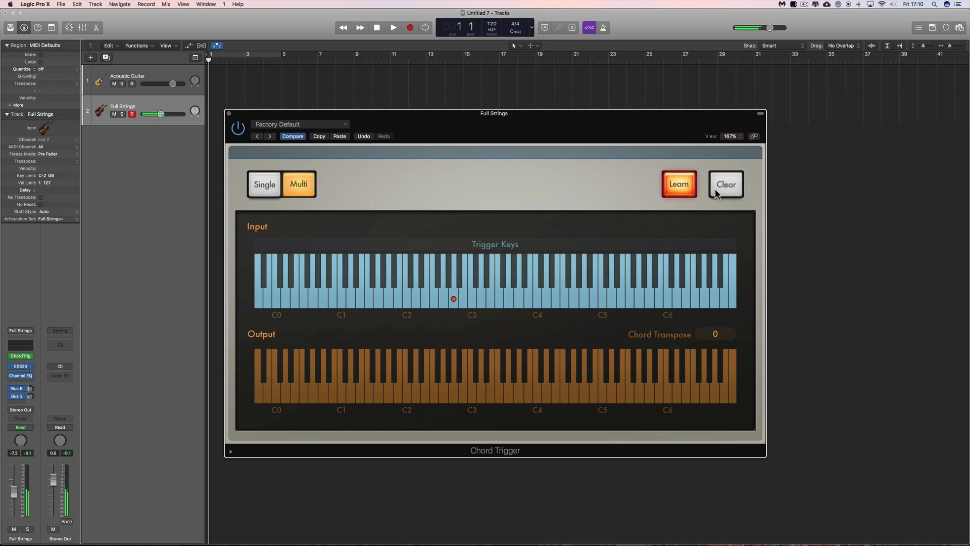
Step: Learn a C2–E2–G2–C3 chord on trigger key C1, then audition it
click(342, 299)
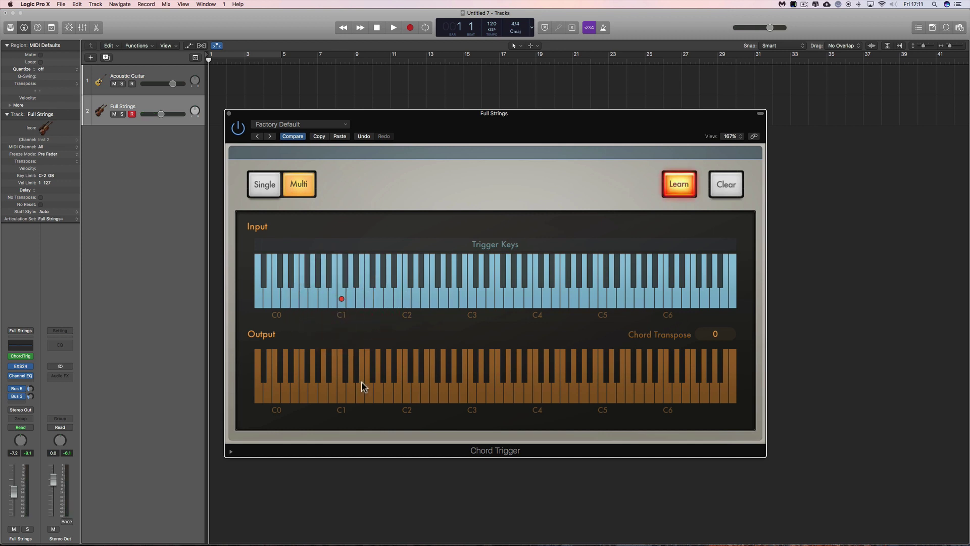
click(408, 401)
click(426, 396)
click(446, 396)
click(472, 395)
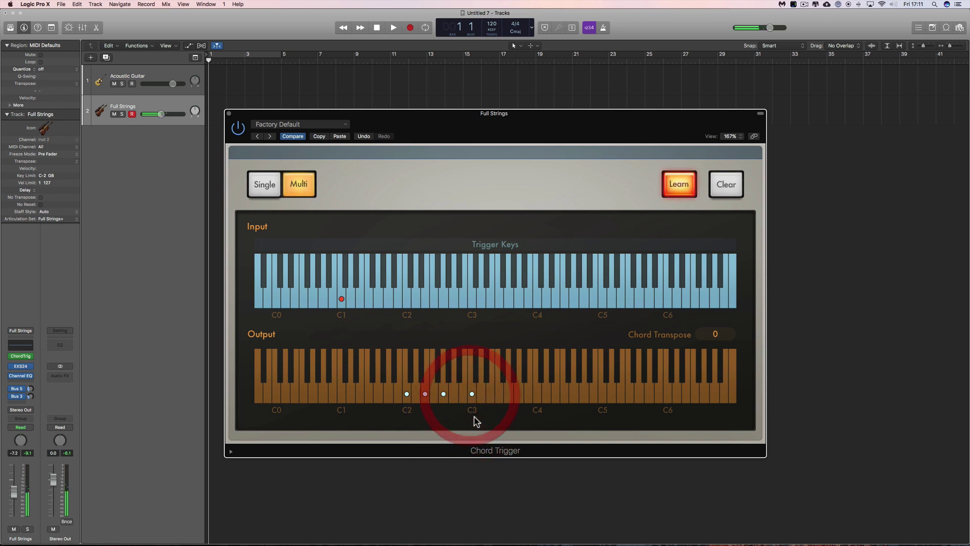
click(680, 184)
click(343, 300)
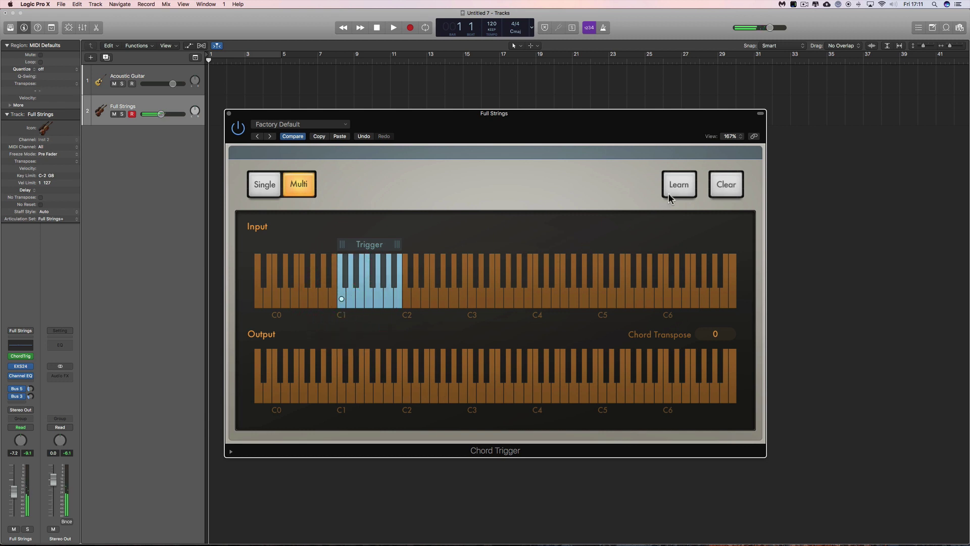
Step: Learn a chord with F#2, A2 and C3 on the key next to C1, then audition both triggers
click(670, 191)
click(353, 299)
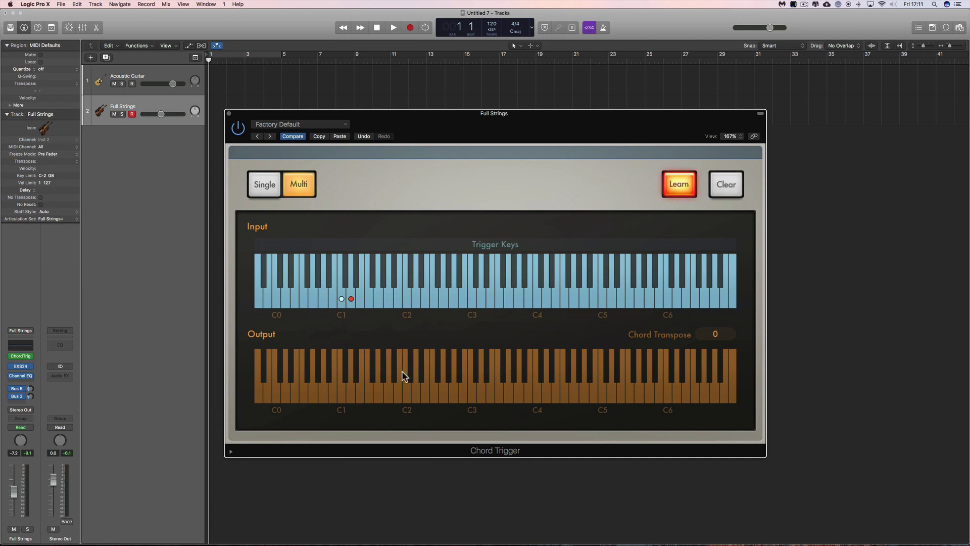
click(414, 393)
click(443, 393)
click(445, 393)
click(434, 393)
click(434, 393)
click(437, 379)
click(453, 392)
click(481, 392)
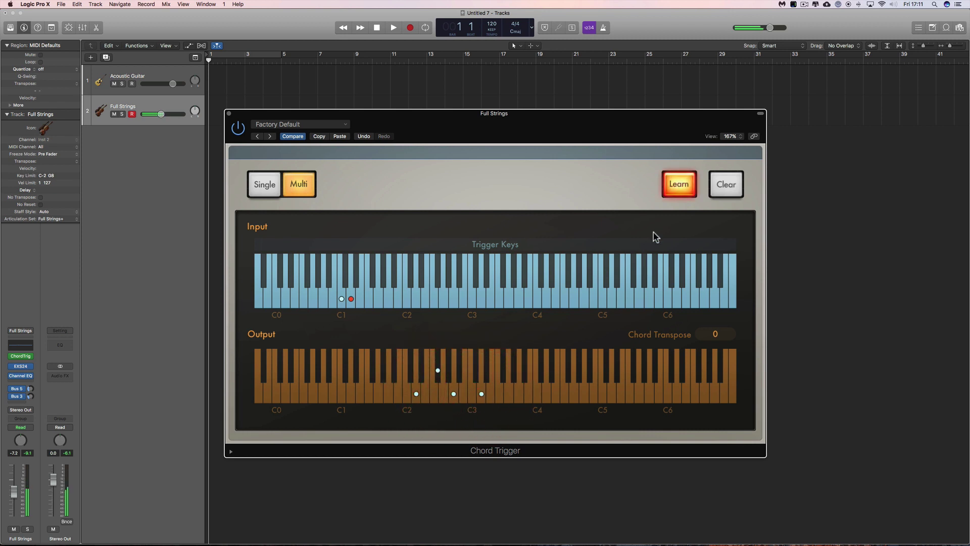
click(680, 188)
click(340, 298)
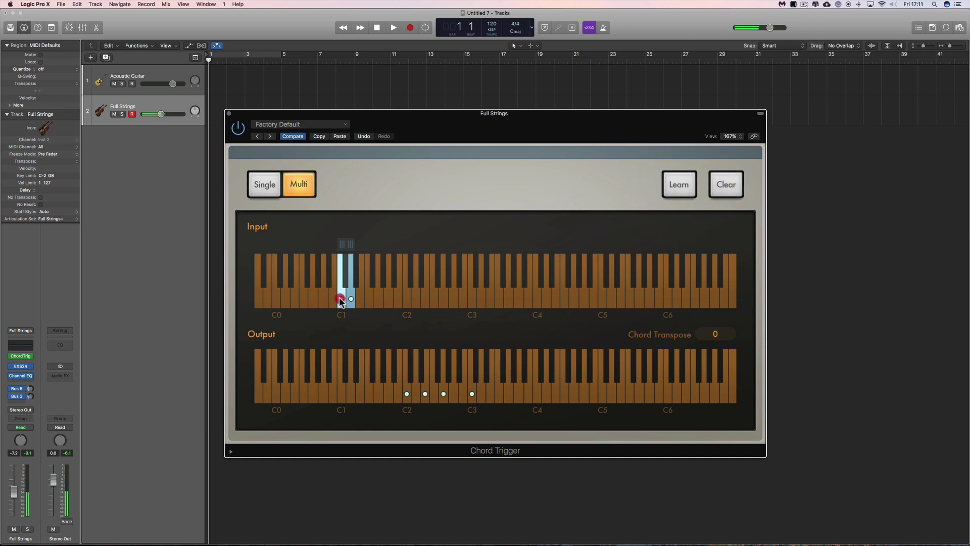
click(351, 299)
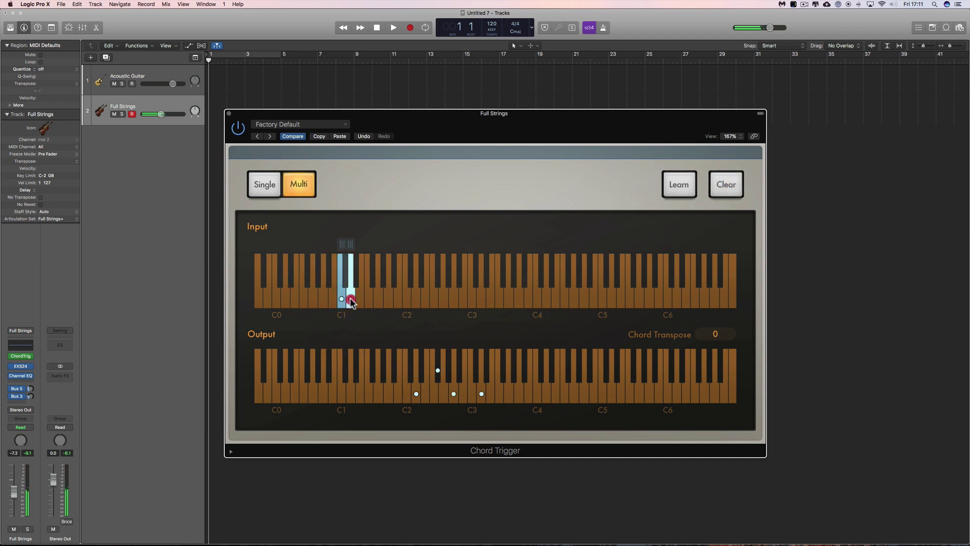
Step: Learn a four-note chord including C3 on the next trigger key up
click(679, 186)
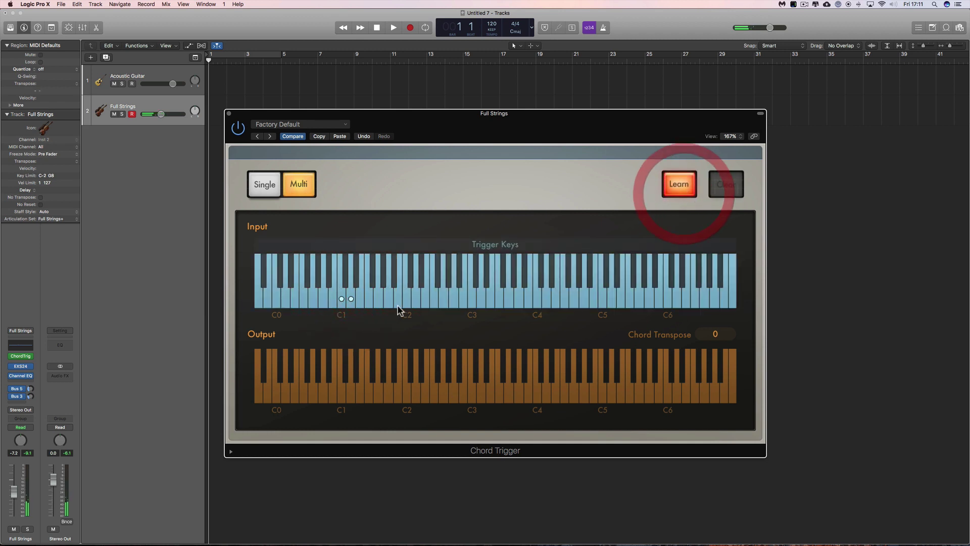
click(359, 299)
click(425, 394)
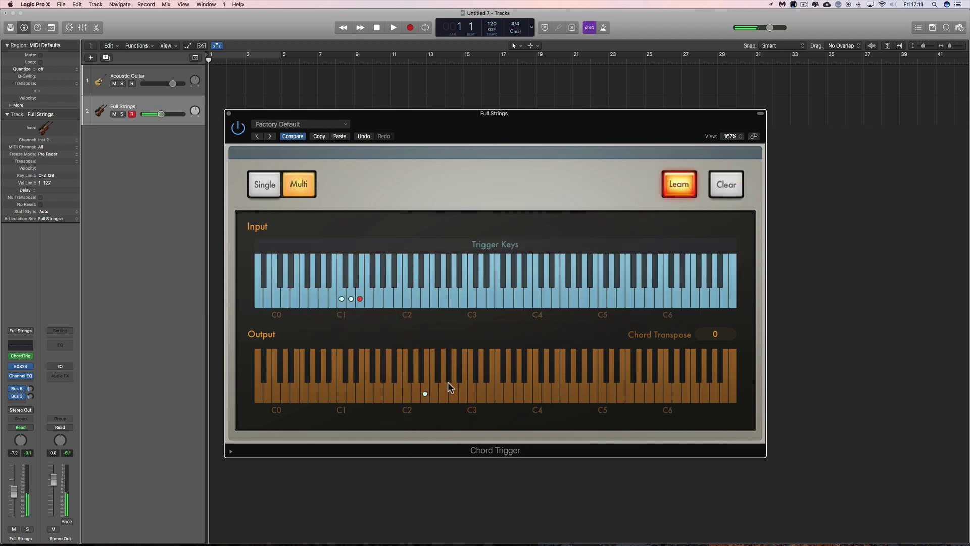
click(444, 395)
click(447, 372)
click(443, 393)
click(471, 392)
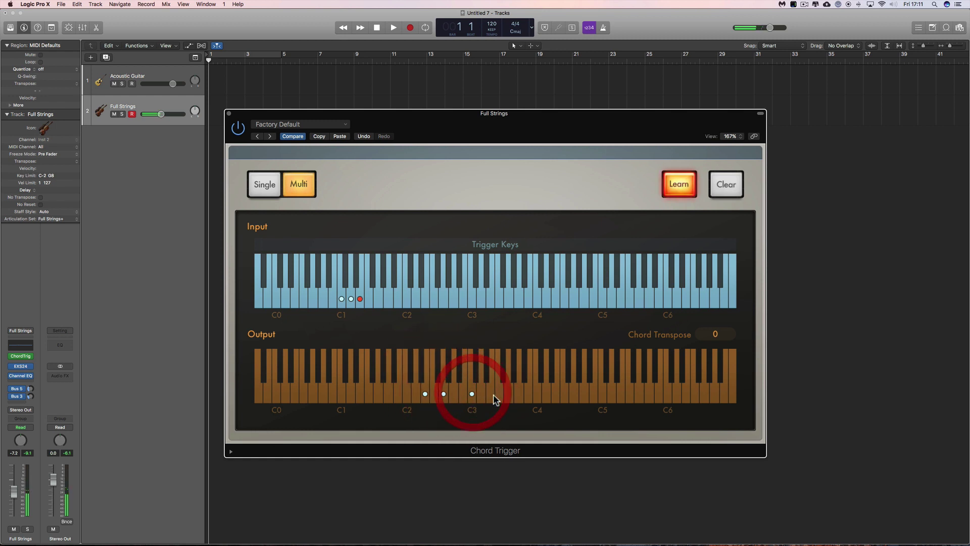
click(494, 391)
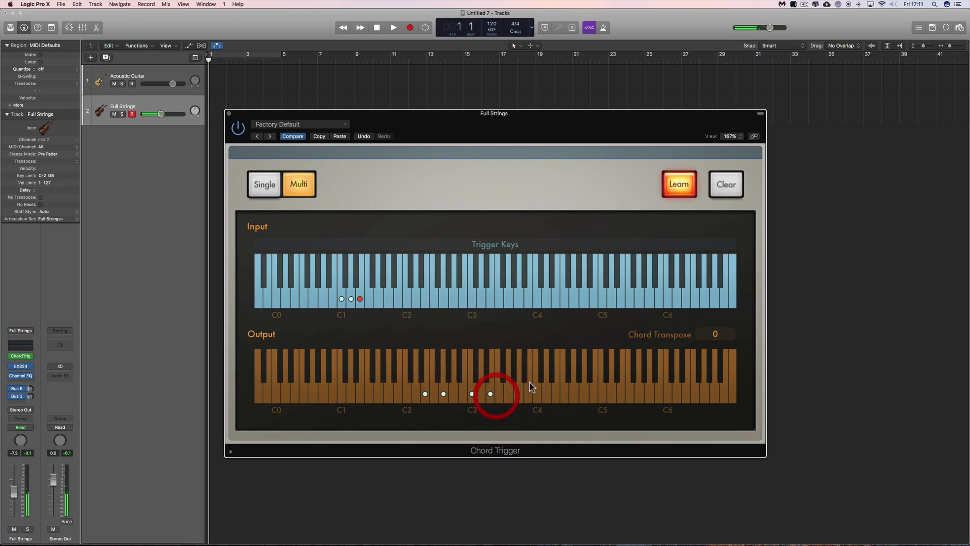
click(679, 184)
Step: Audition the chords on all three trigger keys
click(340, 301)
click(349, 299)
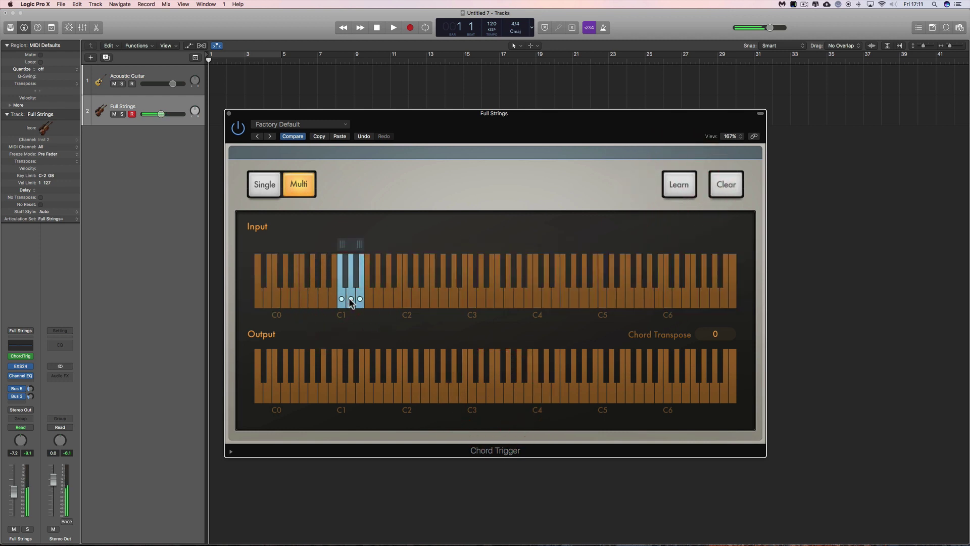
click(359, 299)
click(353, 299)
Step: Swap the second trigger chord's black-key note for a white key, then audition the three triggers
click(343, 299)
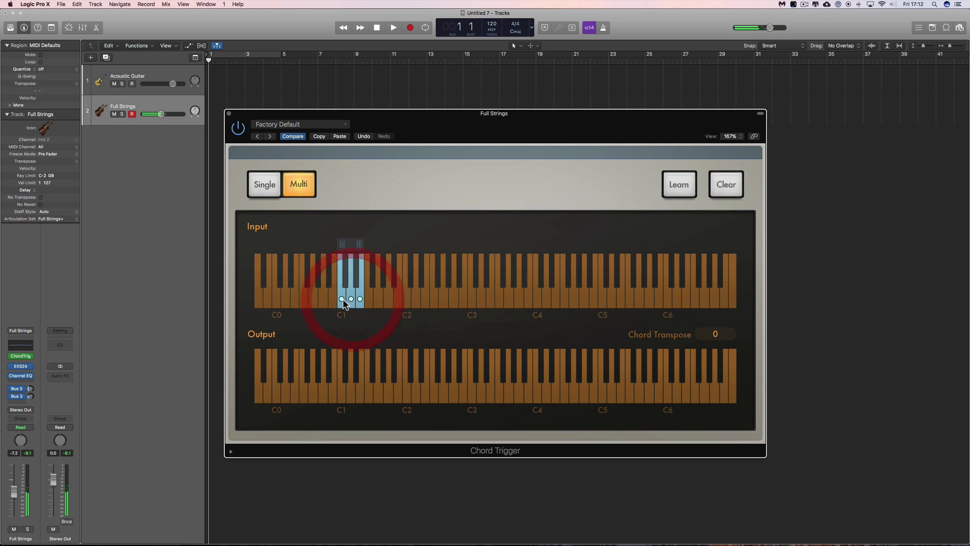
click(350, 298)
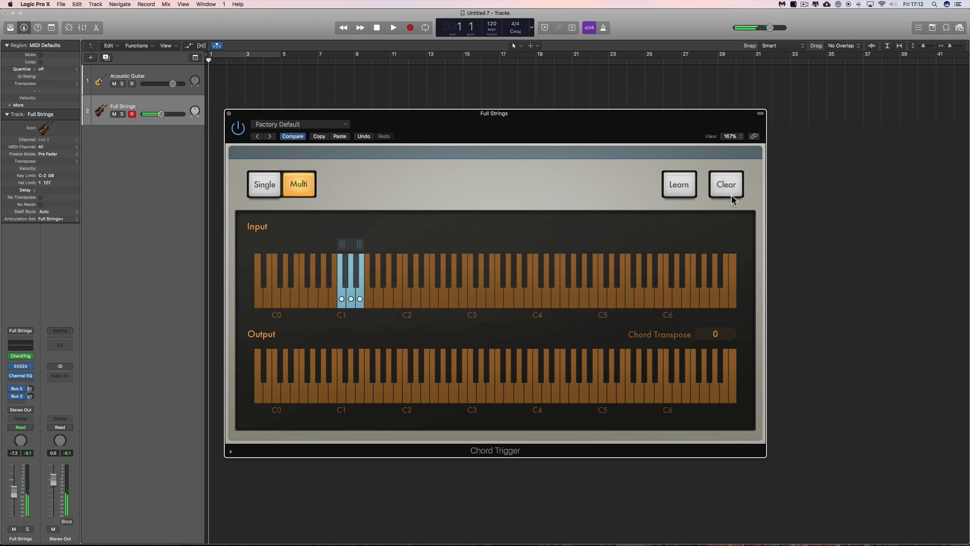
click(679, 185)
click(352, 299)
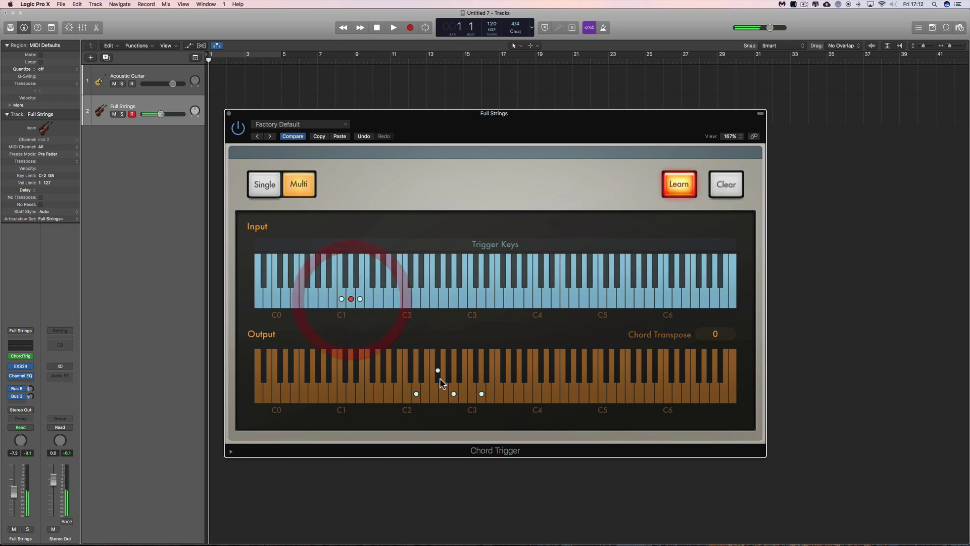
click(437, 373)
click(435, 390)
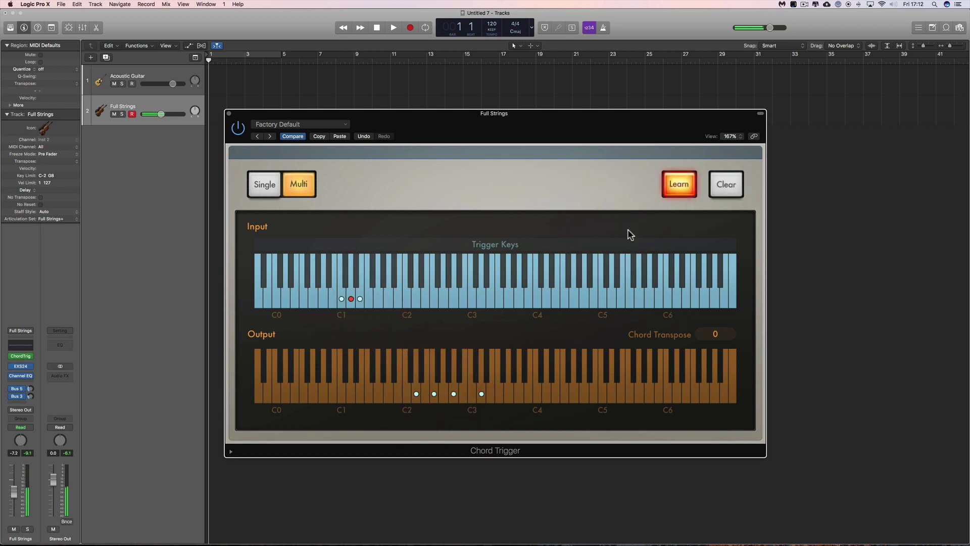
click(674, 180)
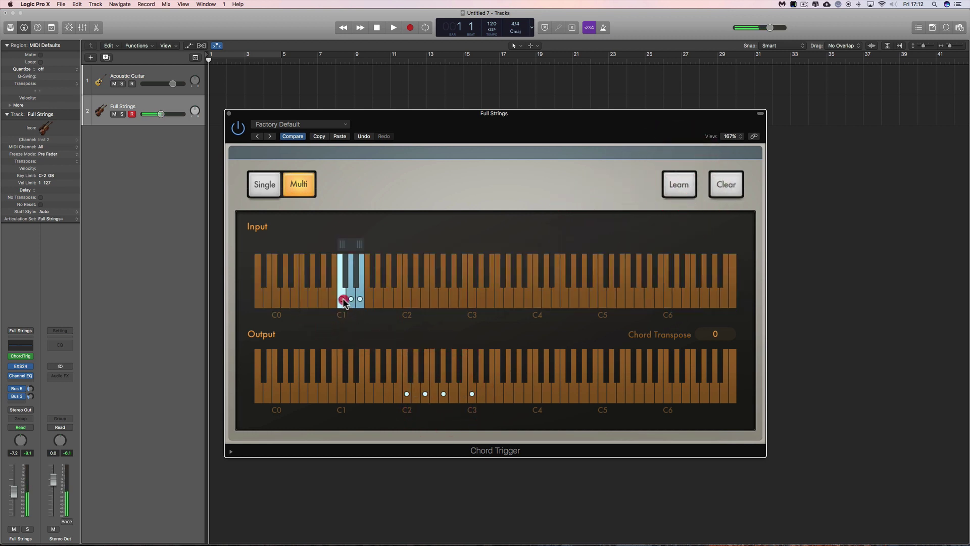
click(342, 298)
click(349, 298)
click(360, 299)
Step: Add D#1 as a fourth trigger key with chord notes spanning C2 to E3
click(687, 188)
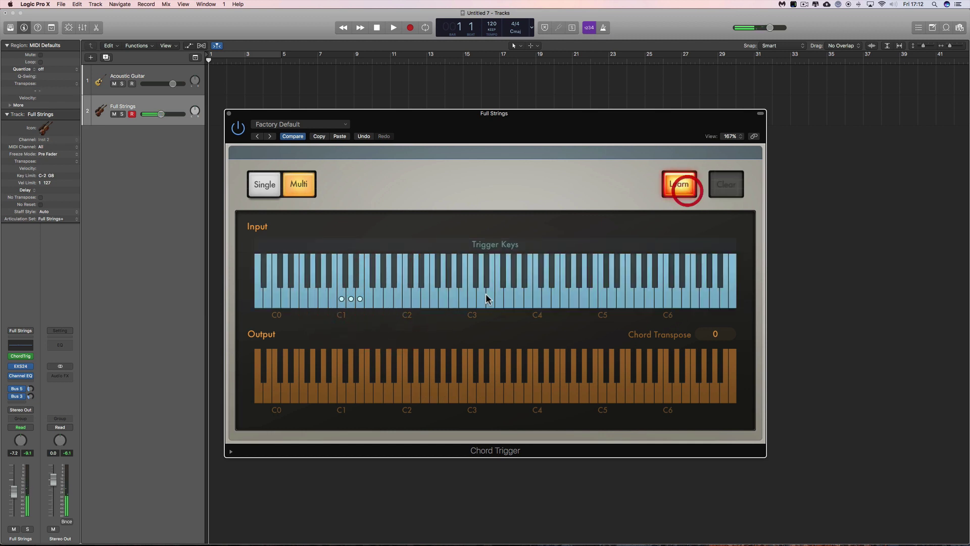
click(369, 301)
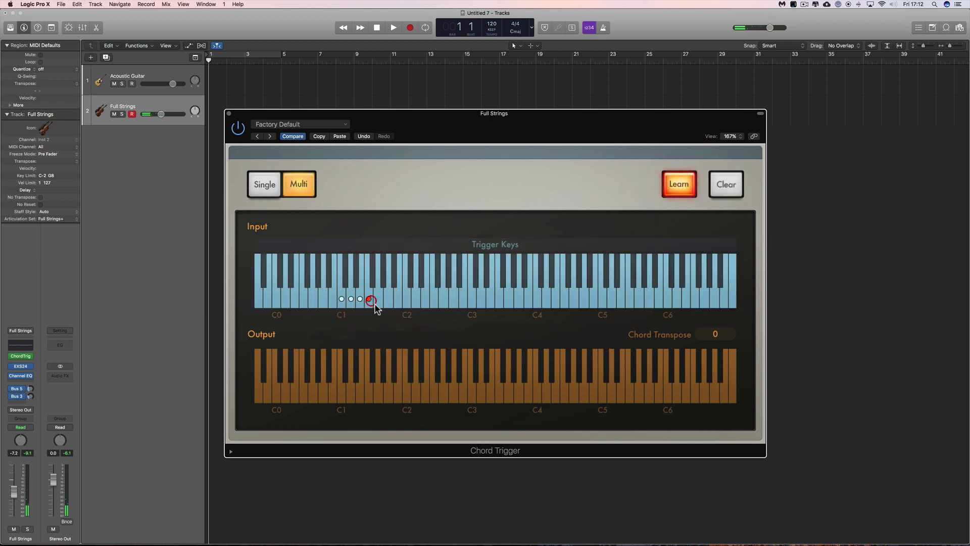
click(435, 394)
click(454, 394)
click(480, 396)
click(475, 393)
click(494, 394)
Step: Turn Learn off and audition the chords on the four trigger keys
click(677, 186)
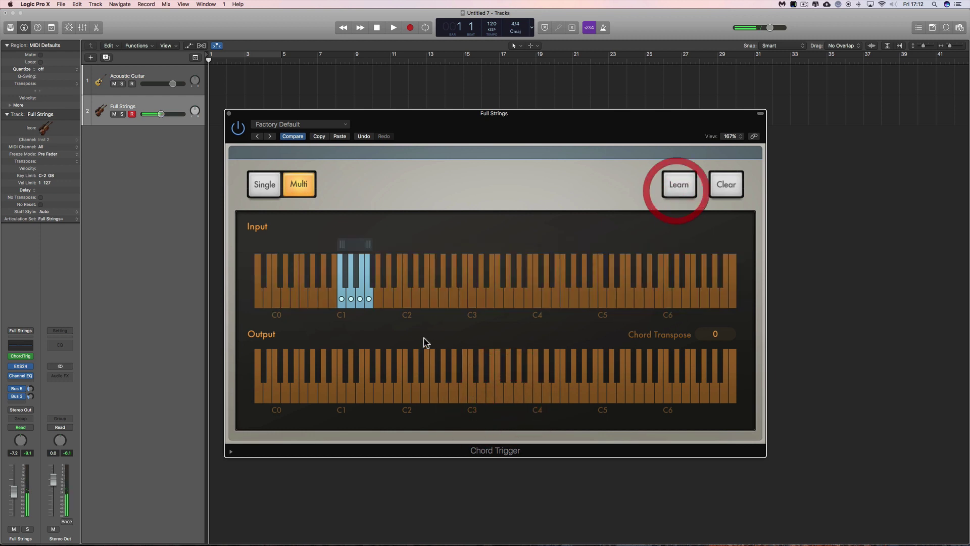
click(344, 298)
click(359, 297)
click(366, 298)
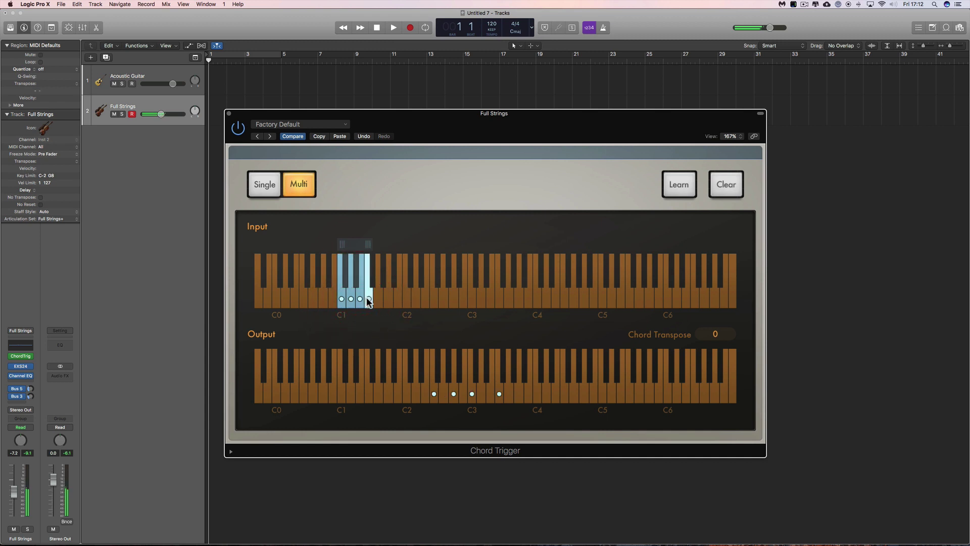
click(368, 299)
click(367, 298)
click(451, 394)
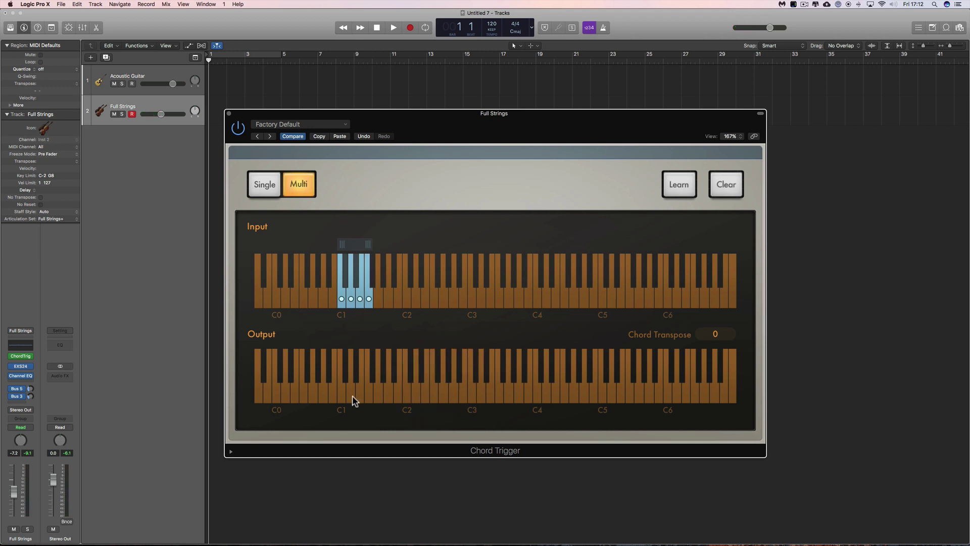
Step: Add a low bass note to the fourth trigger key's chord and audition it
click(681, 189)
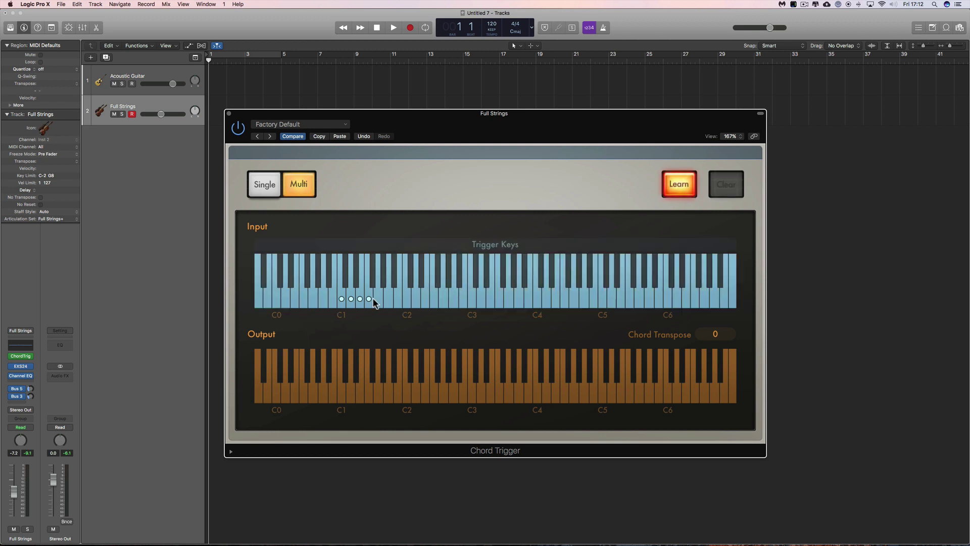
click(368, 299)
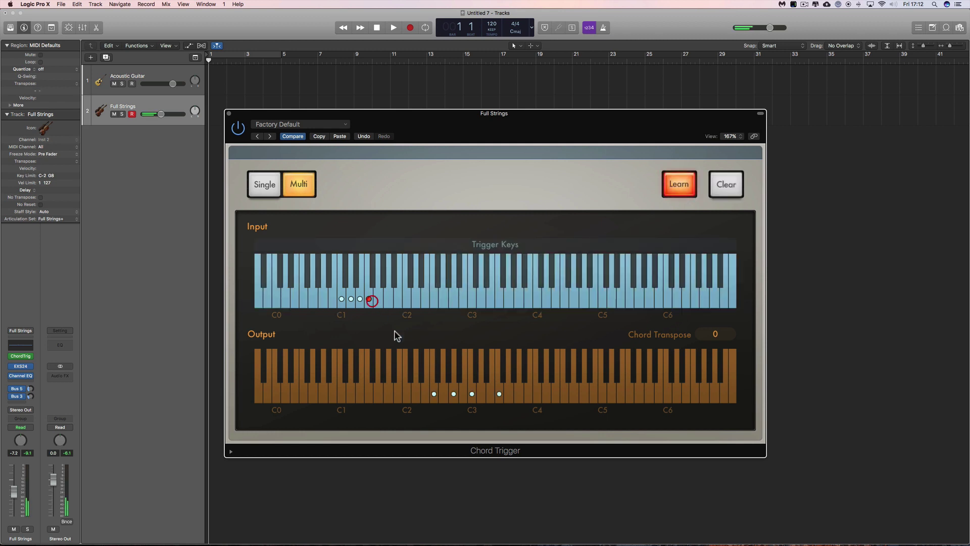
click(369, 394)
click(679, 190)
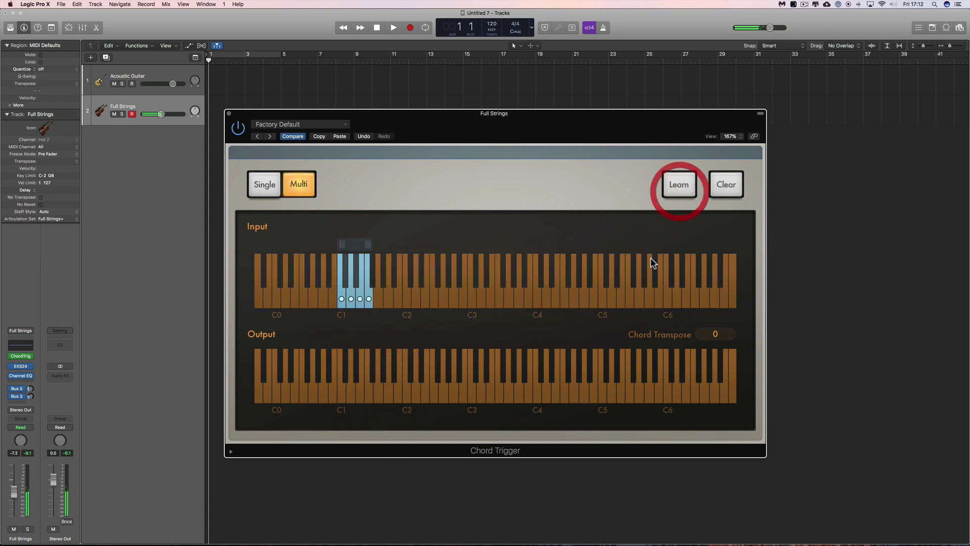
click(369, 300)
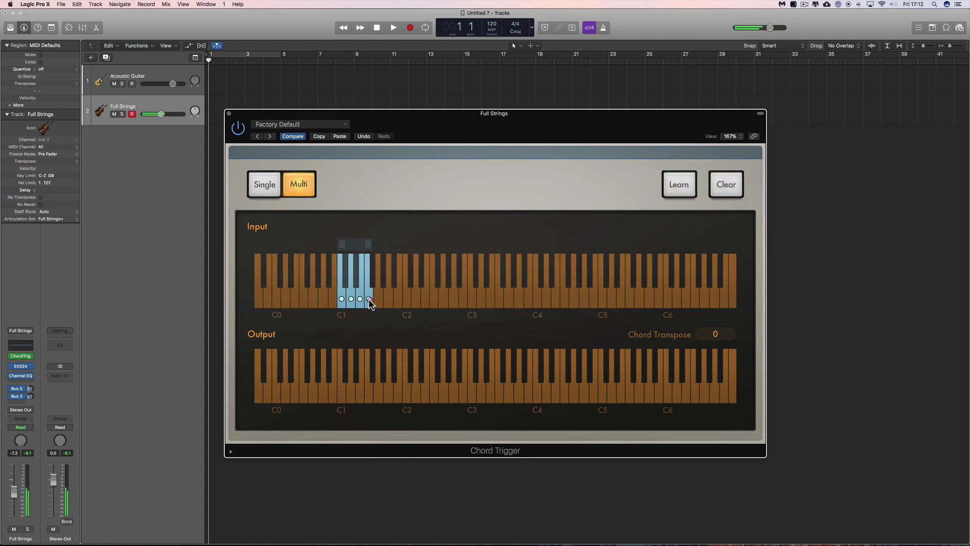
click(360, 299)
Step: Add a bass note near C1 to the third trigger key's chord and audition
click(672, 193)
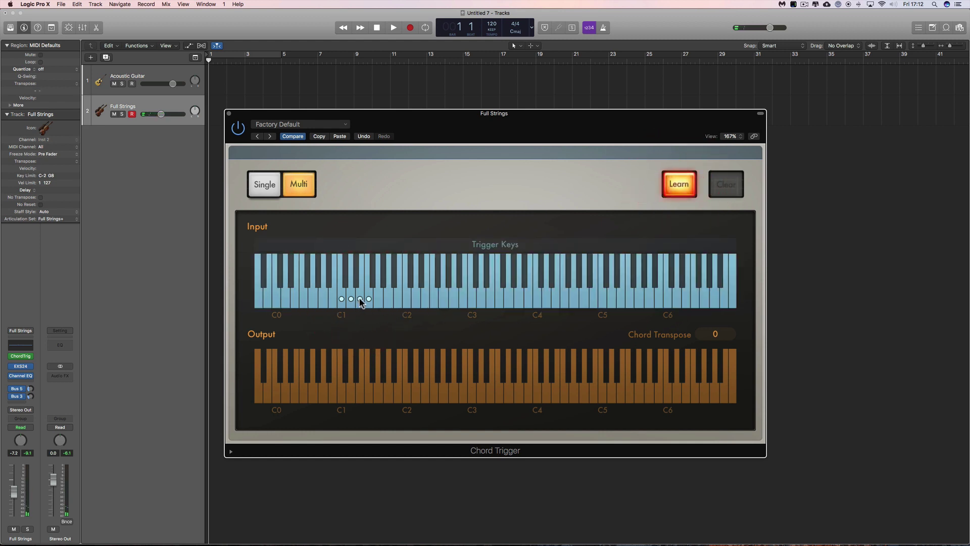
click(358, 298)
click(360, 394)
mouse_move(360, 394)
mouse_down()
mouse_move(342, 394)
mouse_move(378, 393)
mouse_up()
click(679, 196)
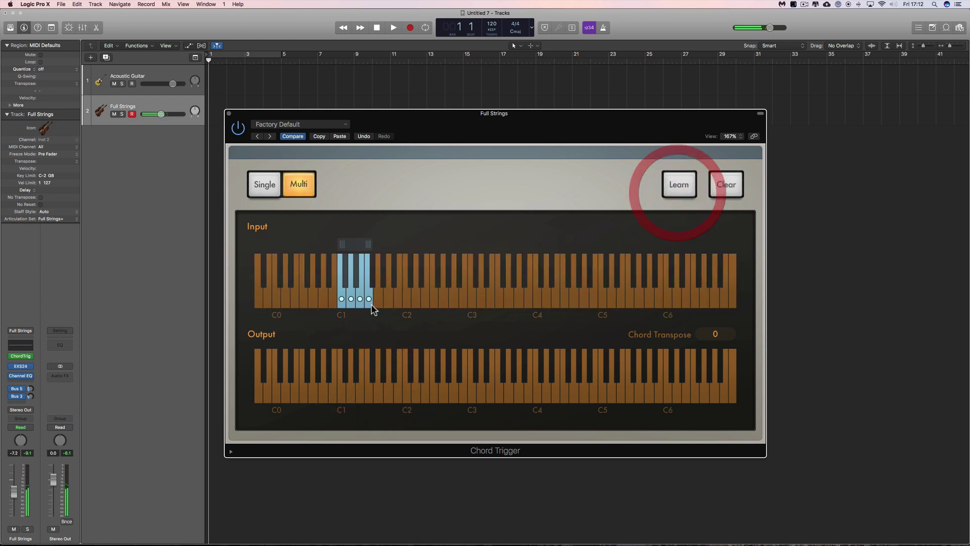
click(369, 299)
click(363, 299)
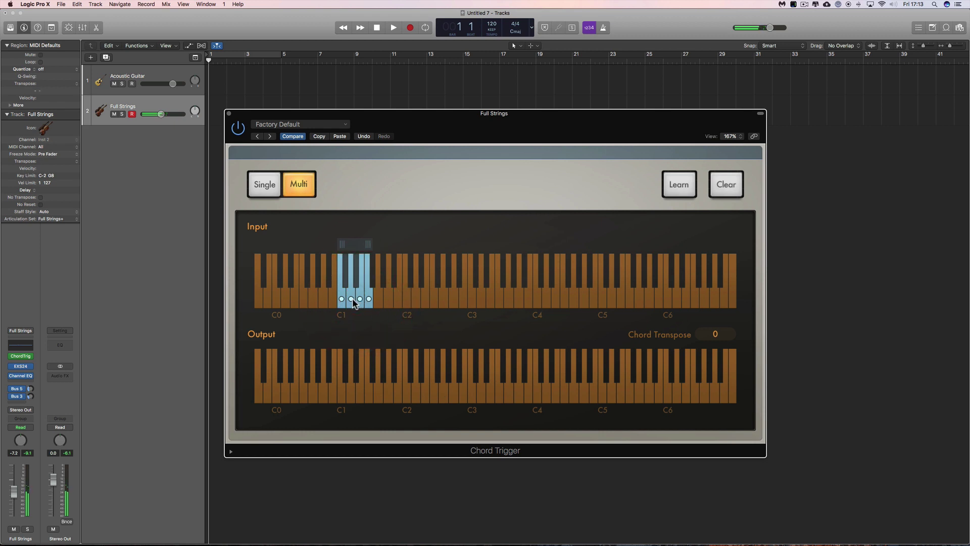
click(353, 299)
Step: Give the second trigger key's chord a low bass note settled near C1
click(673, 182)
click(353, 298)
click(354, 394)
click(323, 394)
click(349, 393)
click(326, 393)
click(335, 392)
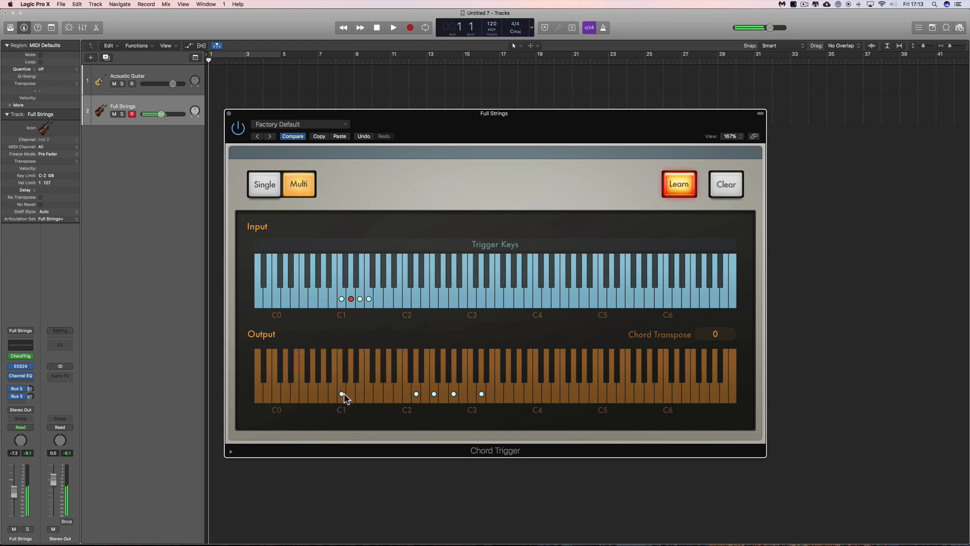
click(347, 393)
Step: Add a low bass note to the C1 trigger chord, moving it up to C1
click(678, 183)
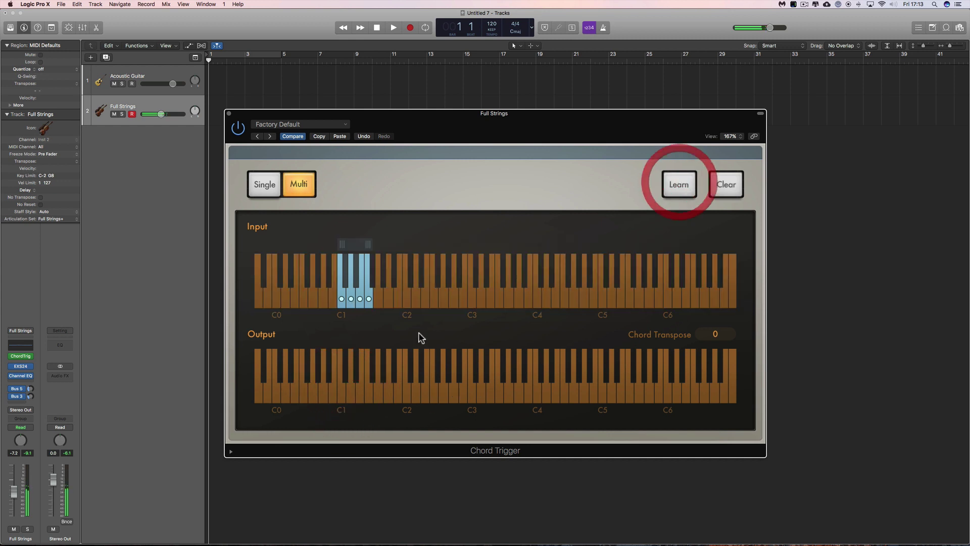
click(678, 188)
click(342, 299)
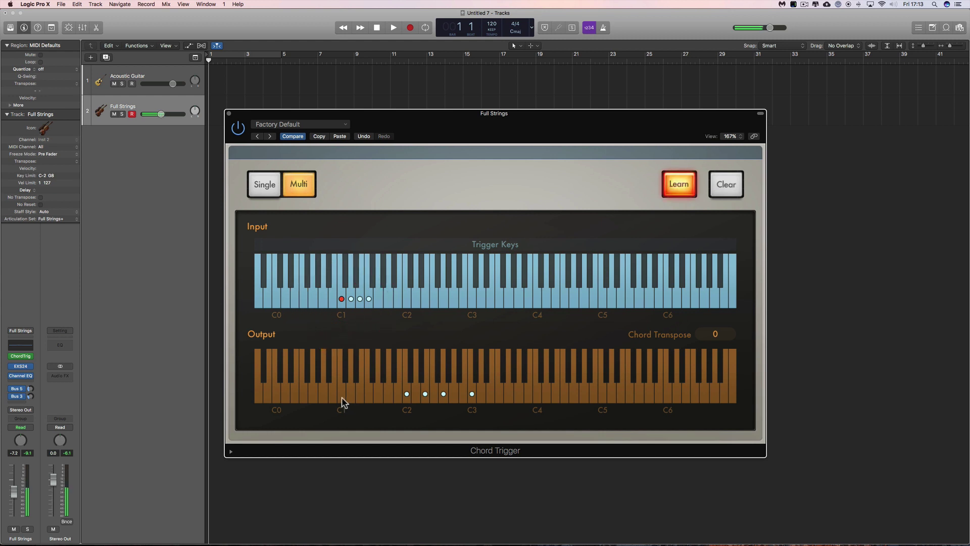
click(341, 396)
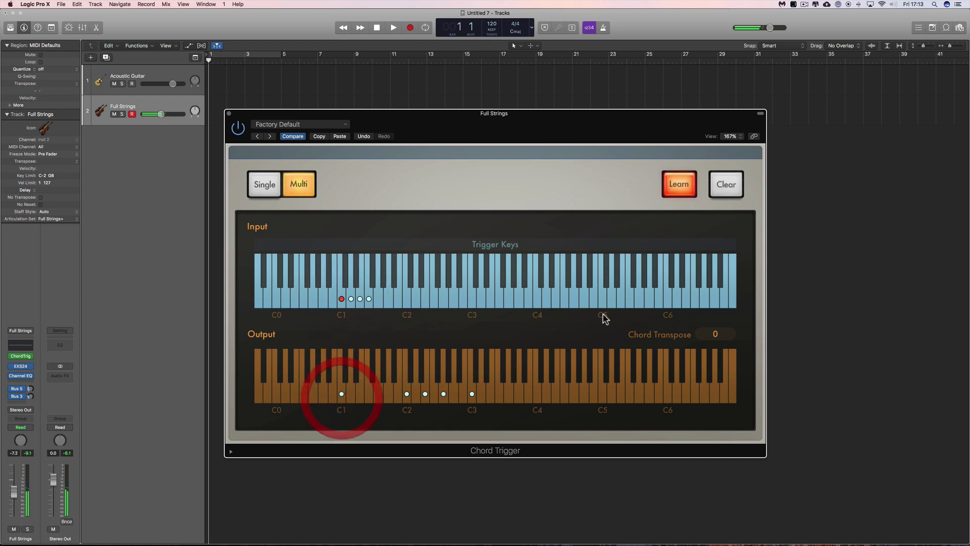
click(305, 394)
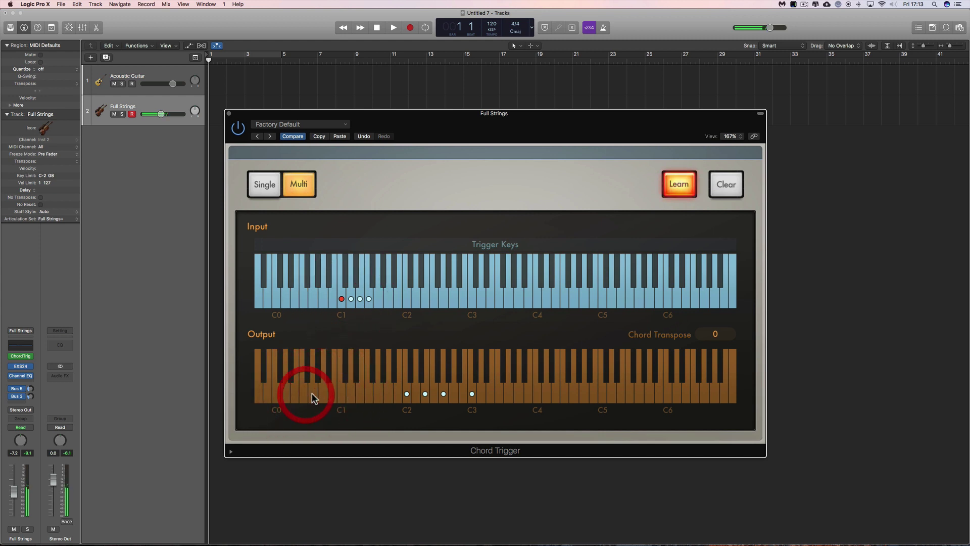
click(324, 393)
drag(327, 393, 378, 394)
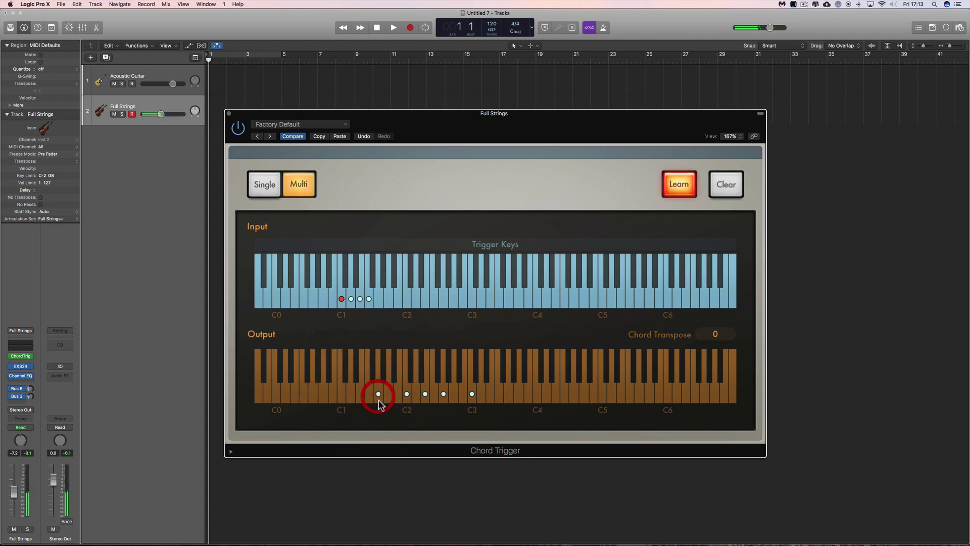
click(682, 185)
Step: Audition the chords on trigger keys C1, C#1, D1 and D#1
click(340, 298)
click(351, 299)
click(360, 298)
click(369, 298)
click(351, 299)
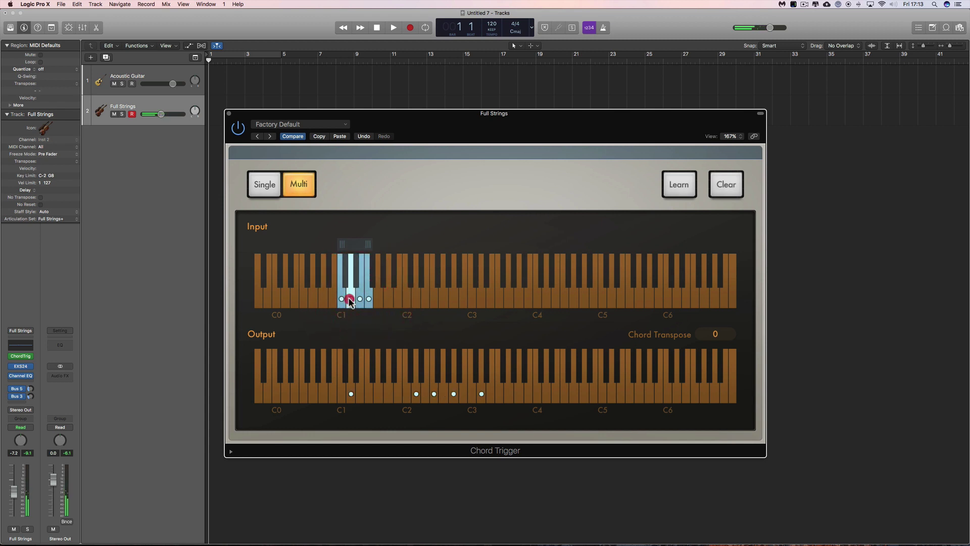
click(359, 299)
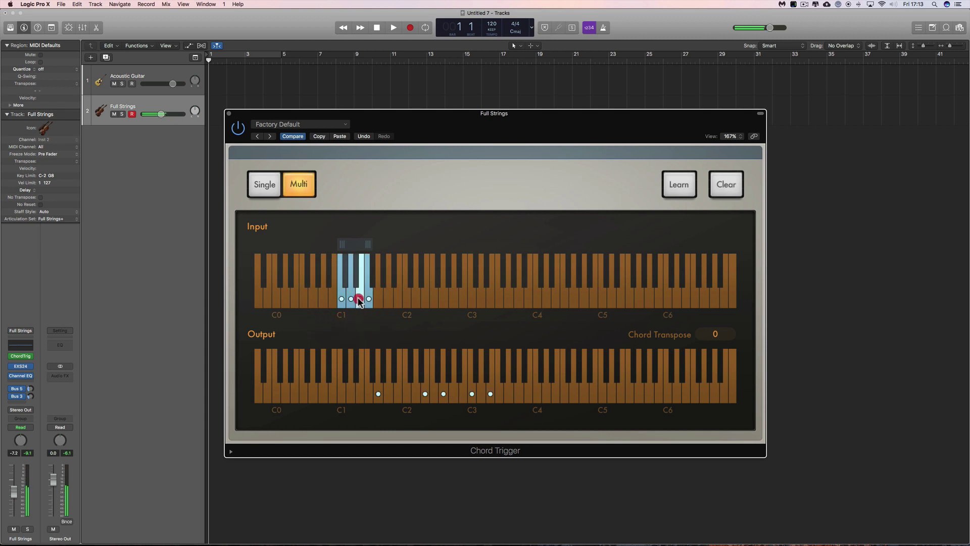
click(353, 299)
click(343, 298)
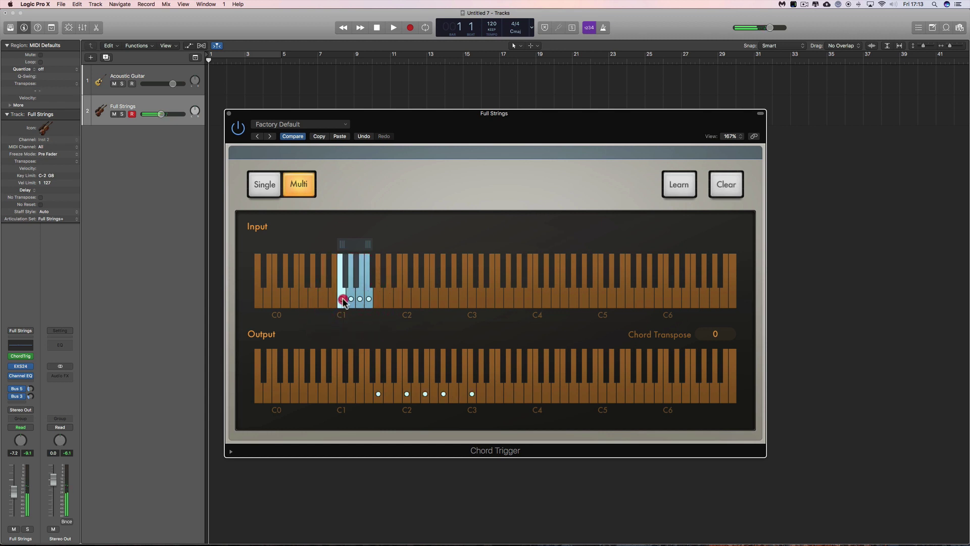
click(423, 293)
Step: Re-edit the C1 trigger chord so it is back to C2–E2–G2–C3
click(686, 191)
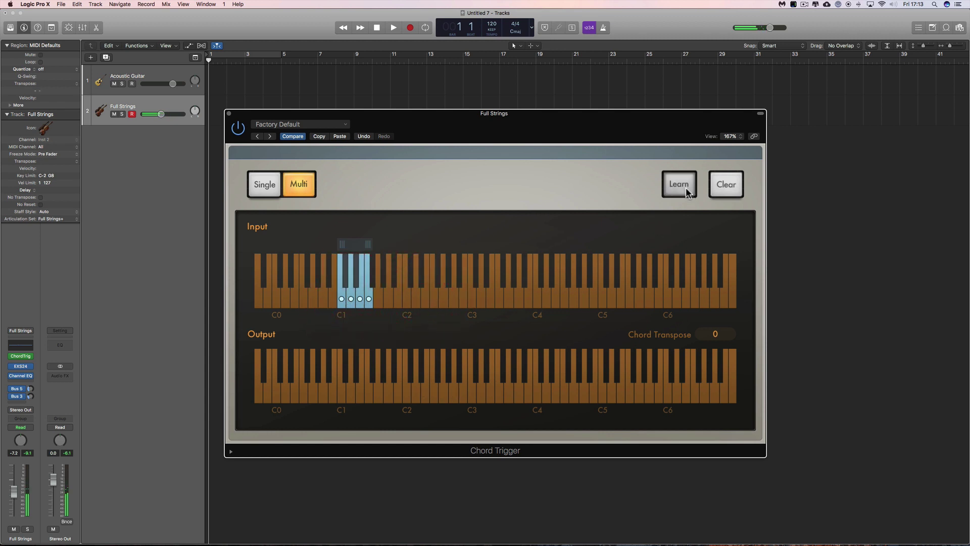
click(342, 301)
click(375, 390)
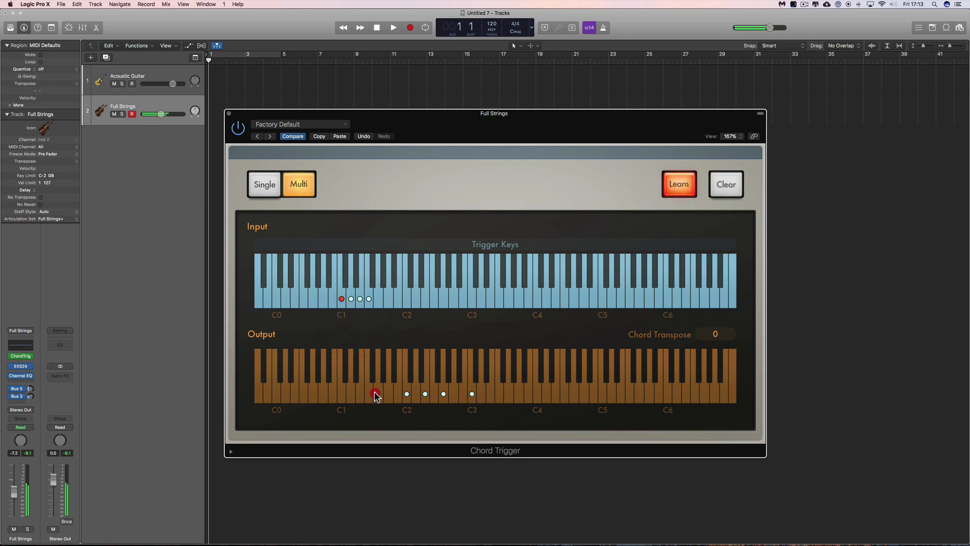
click(341, 394)
click(675, 186)
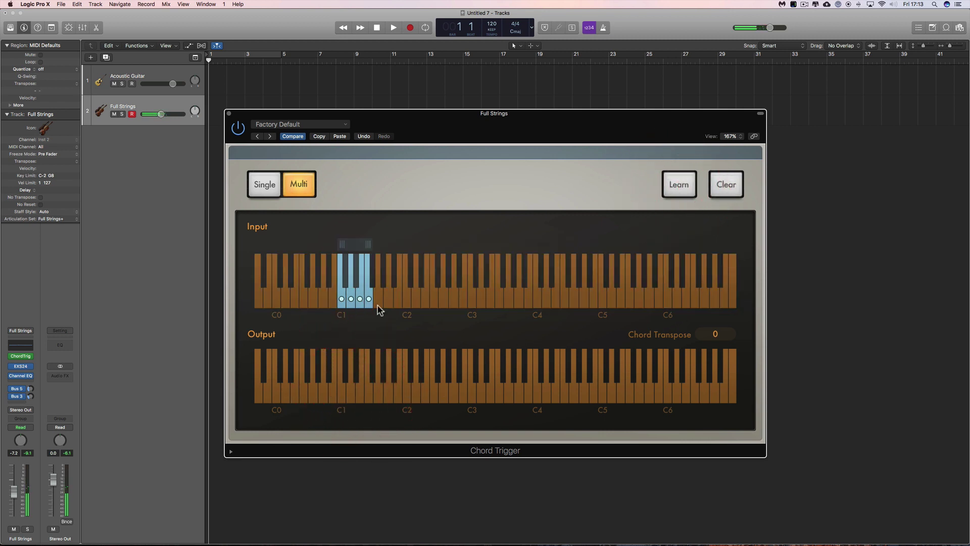
Step: With Learn on, give trigger key E1 a chord of C#3, D3, E3, F#3 and a low bass note
click(374, 302)
click(679, 184)
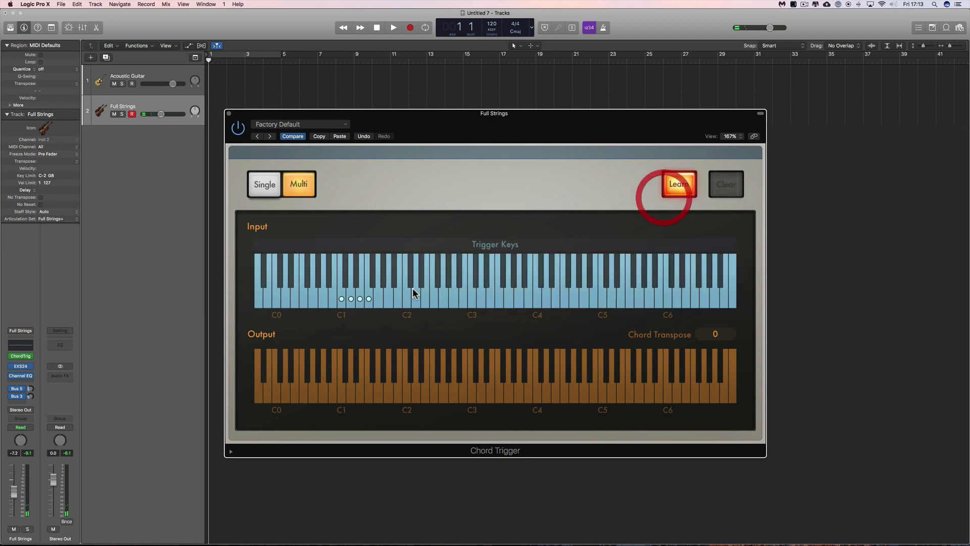
click(379, 300)
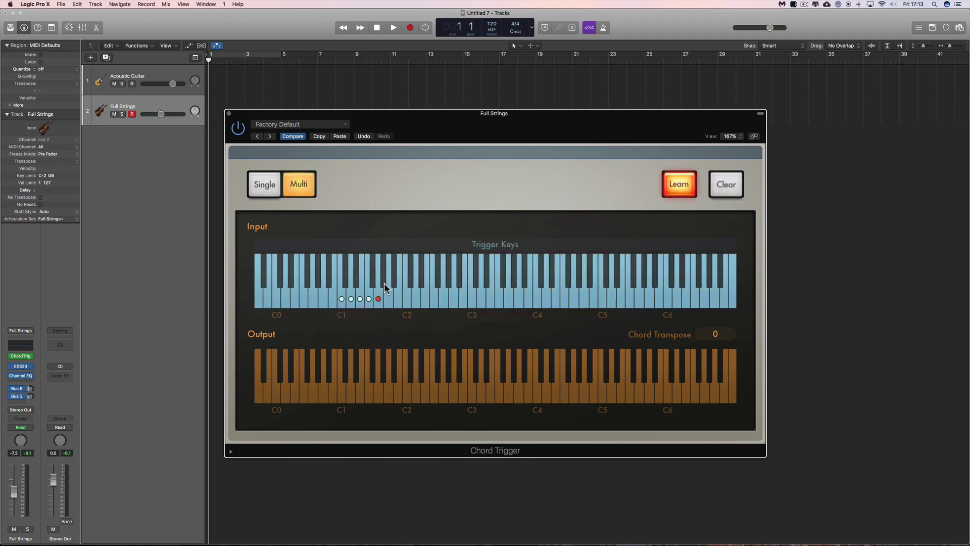
click(443, 394)
click(463, 393)
click(481, 394)
click(508, 394)
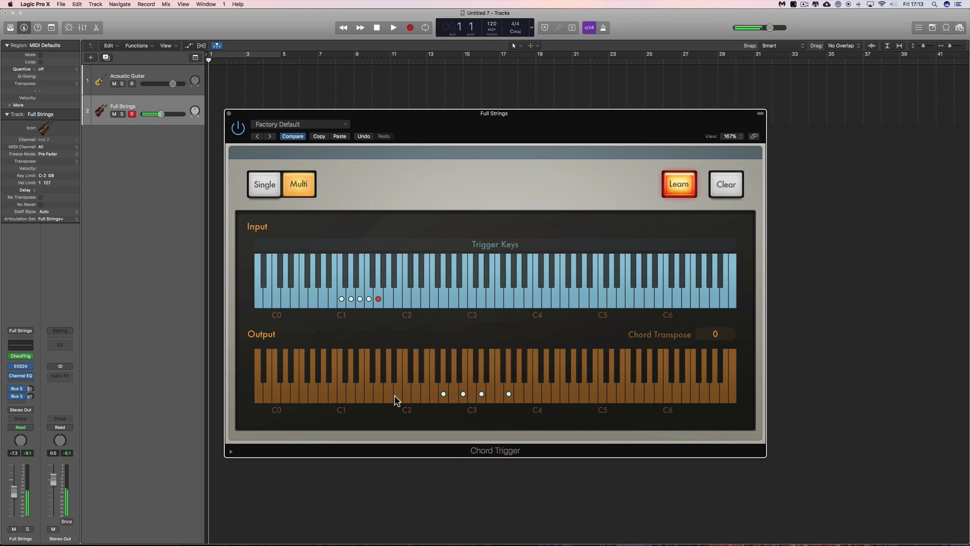
click(376, 395)
Step: Turn Learn off and audition the chords on trigger keys C1 through E1
click(679, 184)
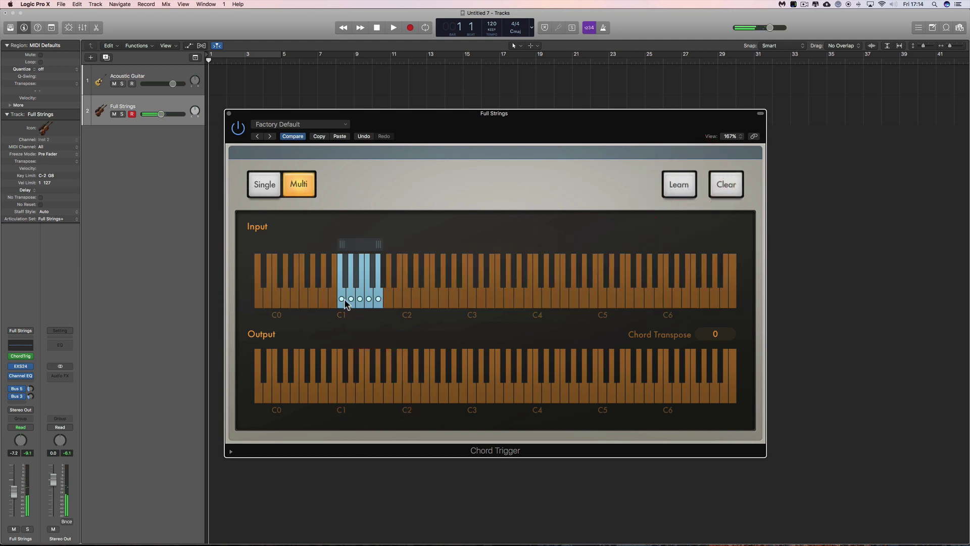
click(344, 299)
click(351, 298)
click(358, 298)
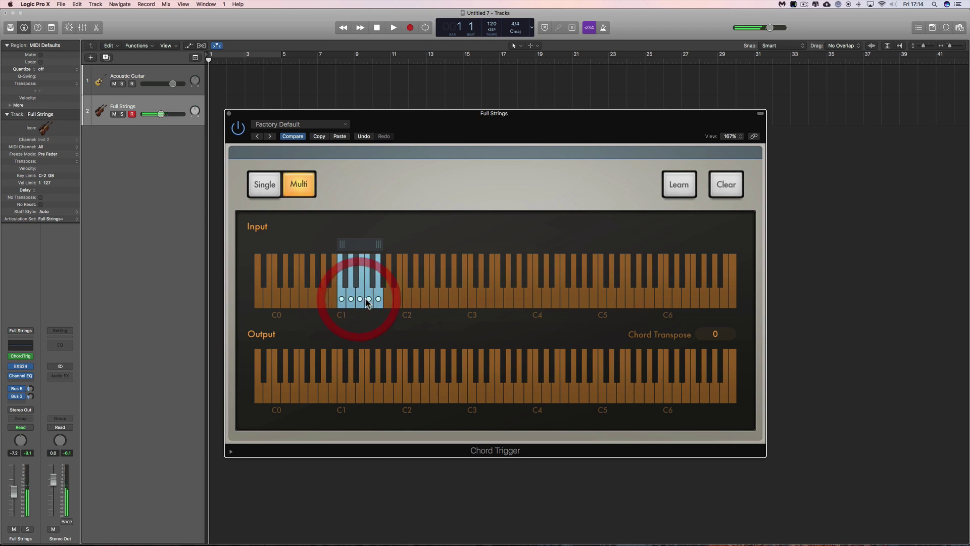
click(367, 299)
click(379, 300)
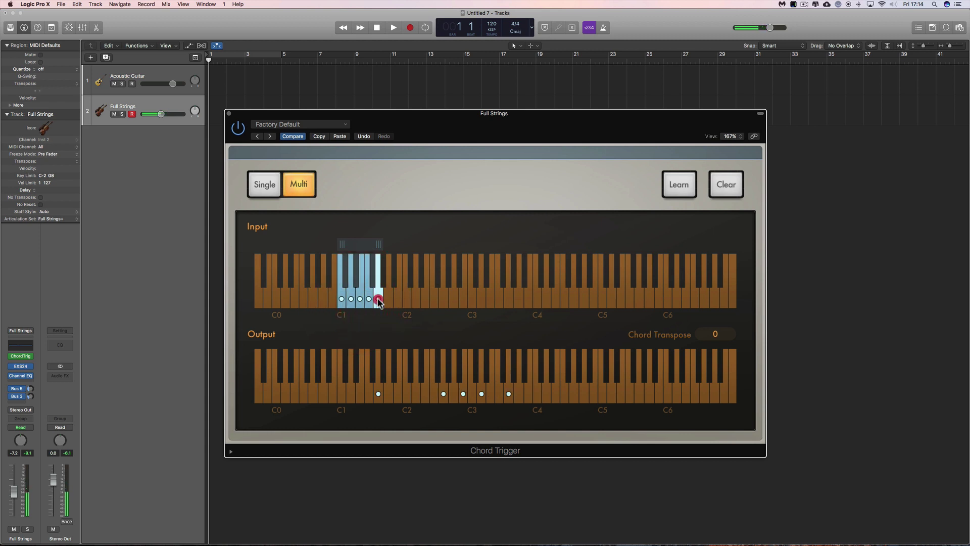
click(380, 298)
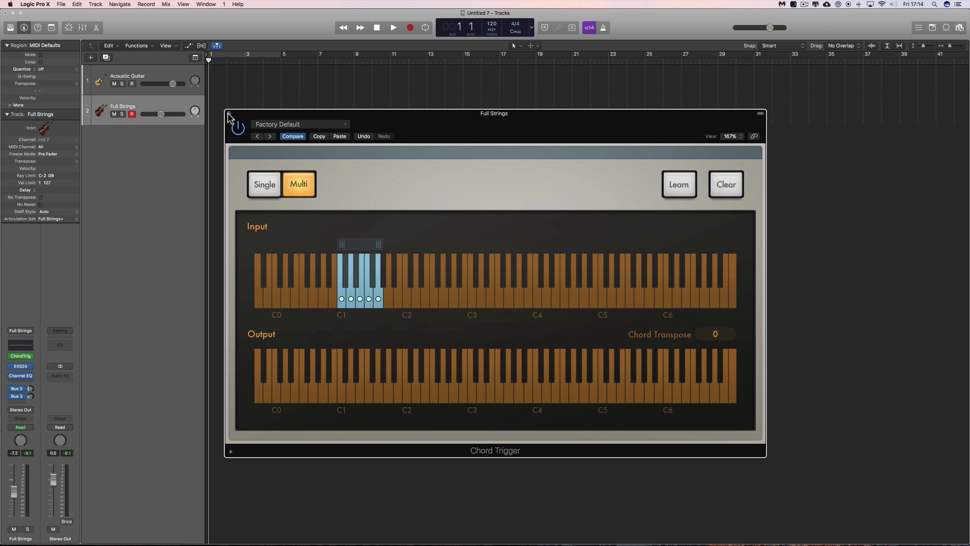
Step: Use Save As in the plugin's Settings menu to store the five-key chords as 'my chord sequence 3'
click(273, 124)
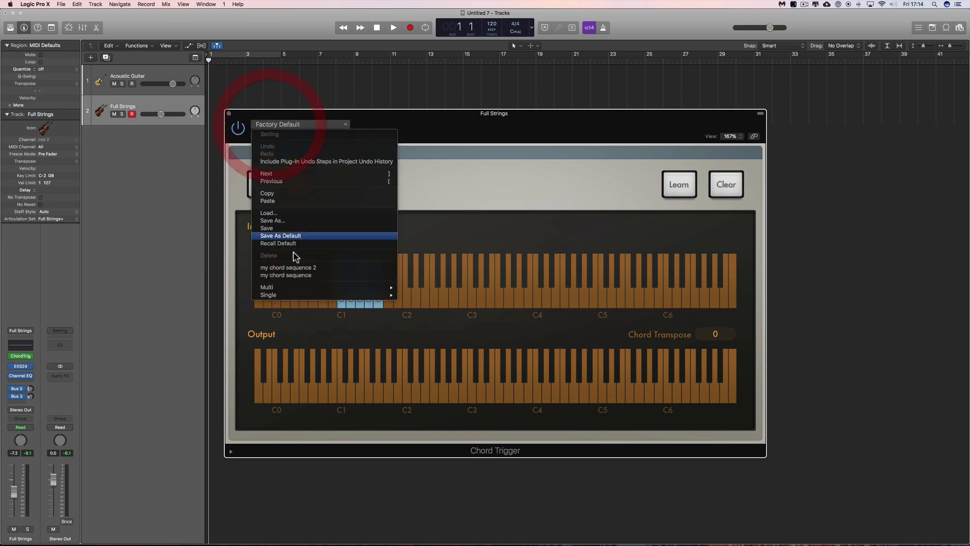
click(357, 118)
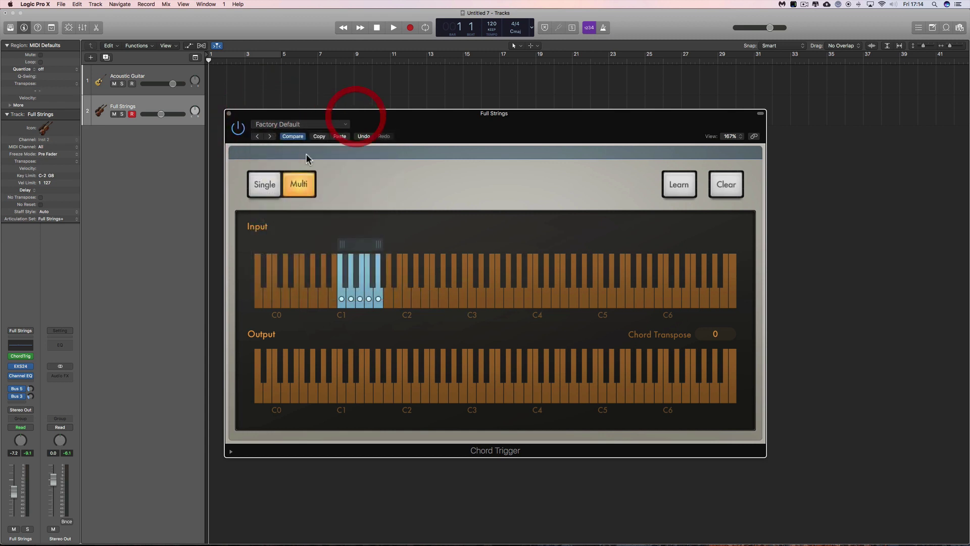
click(298, 126)
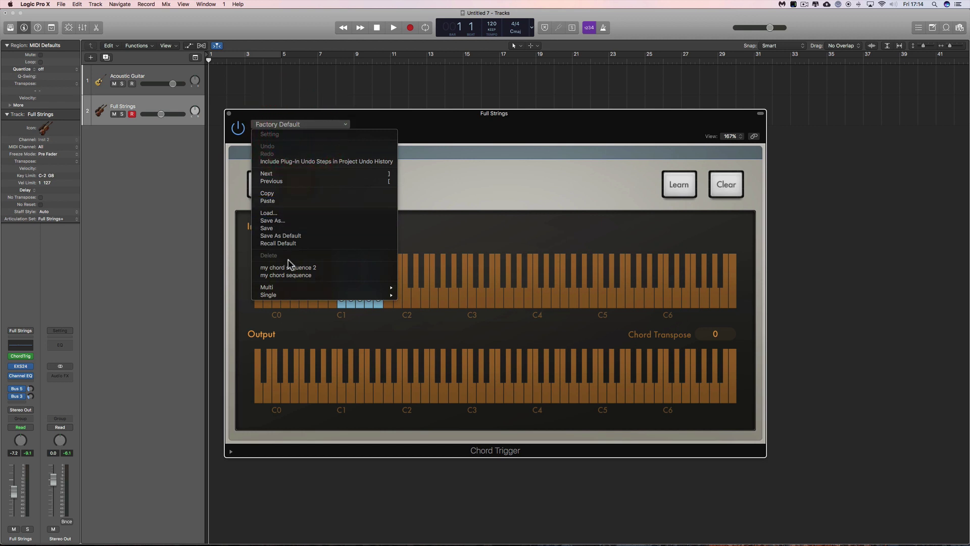
click(439, 124)
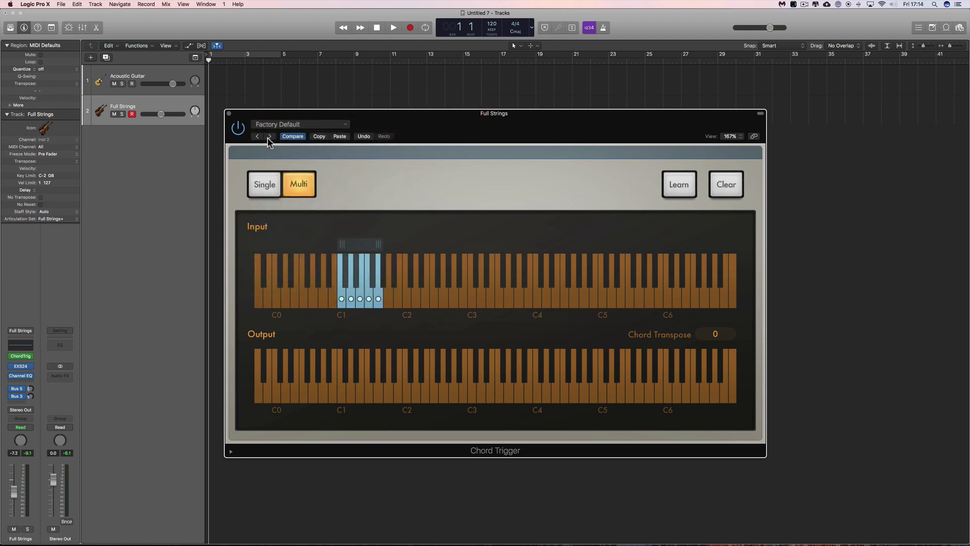
click(281, 123)
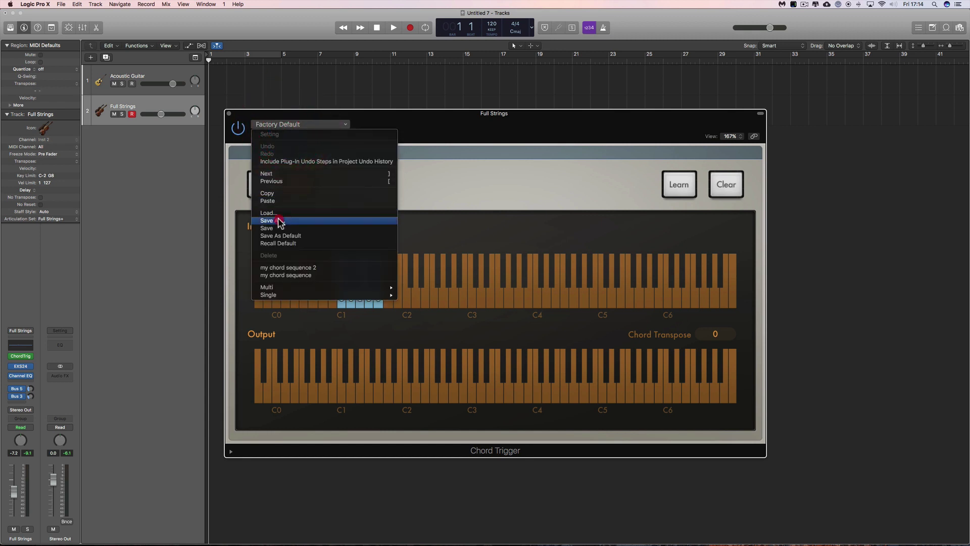
click(279, 221)
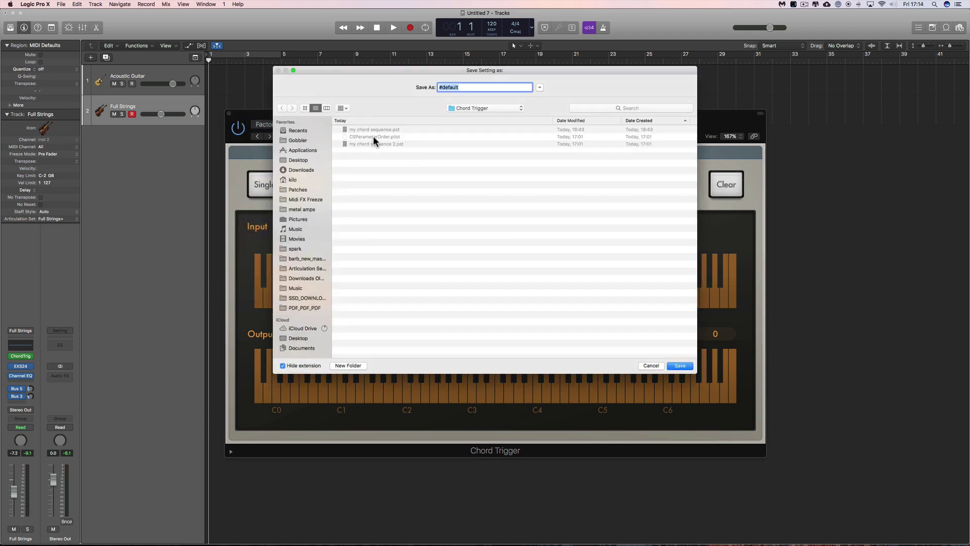
click(376, 144)
click(496, 86)
click(667, 364)
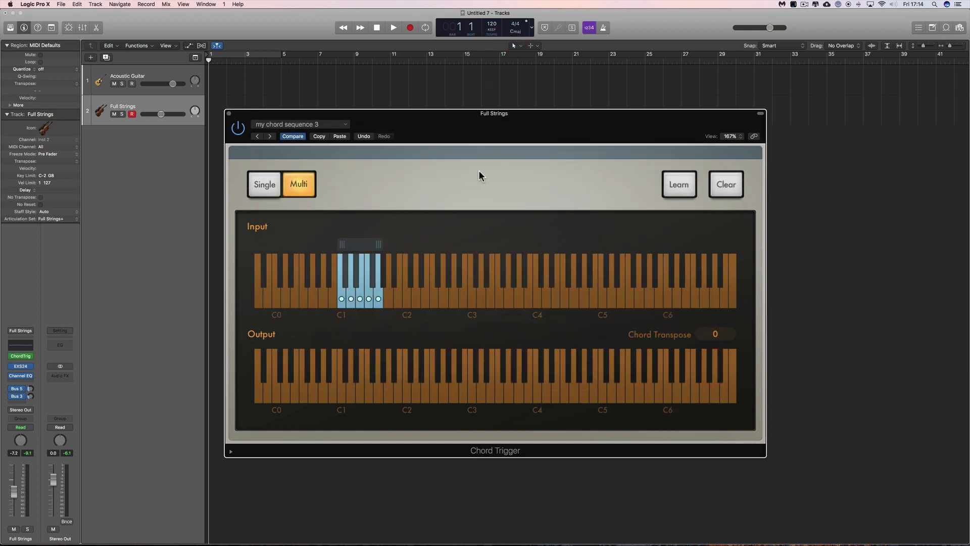
Step: Close the Full Strings plugin and insert a Chord Trigger MIDI FX on the Acoustic Guitar track
click(229, 116)
click(149, 77)
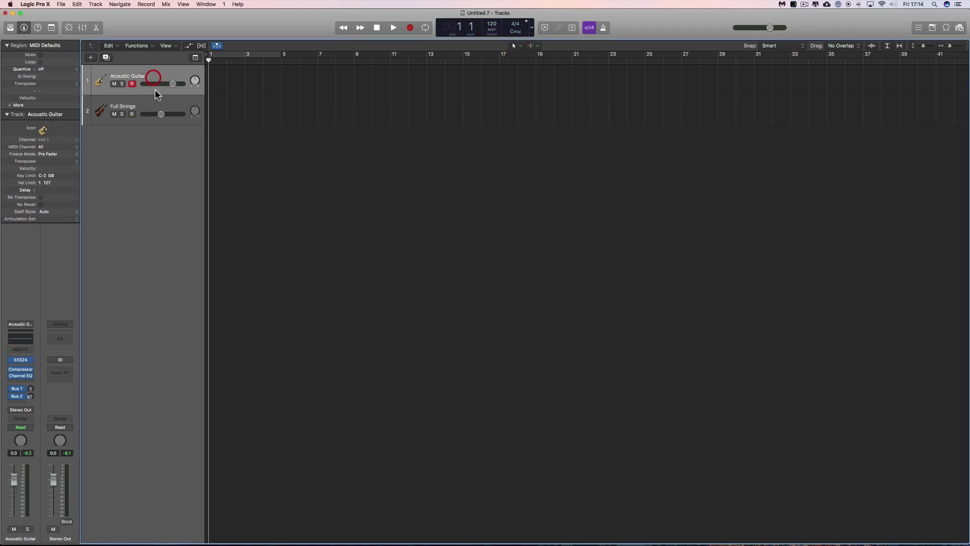
click(28, 353)
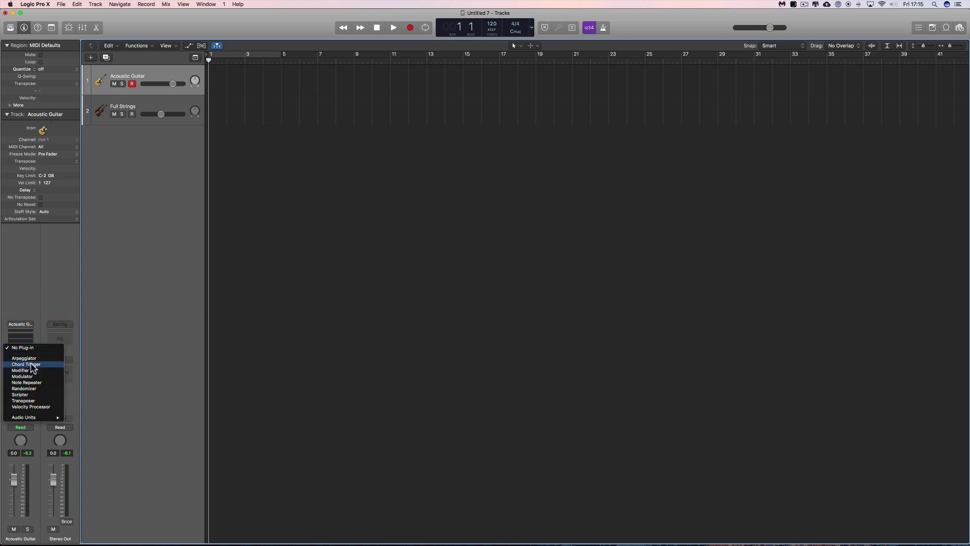
click(26, 367)
drag(241, 29, 525, 124)
Step: Load 'my chord sequence 3' and audition its five trigger-key chords
click(353, 131)
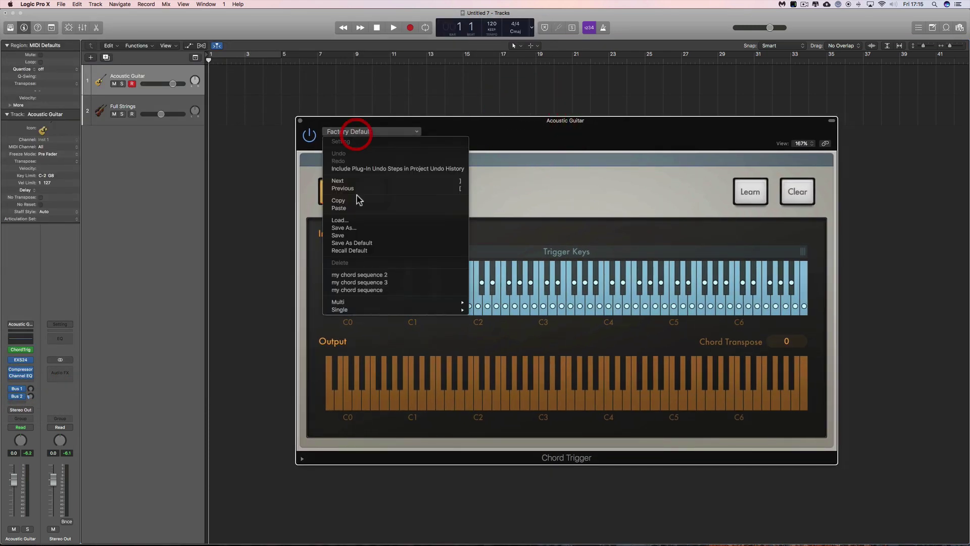
click(371, 282)
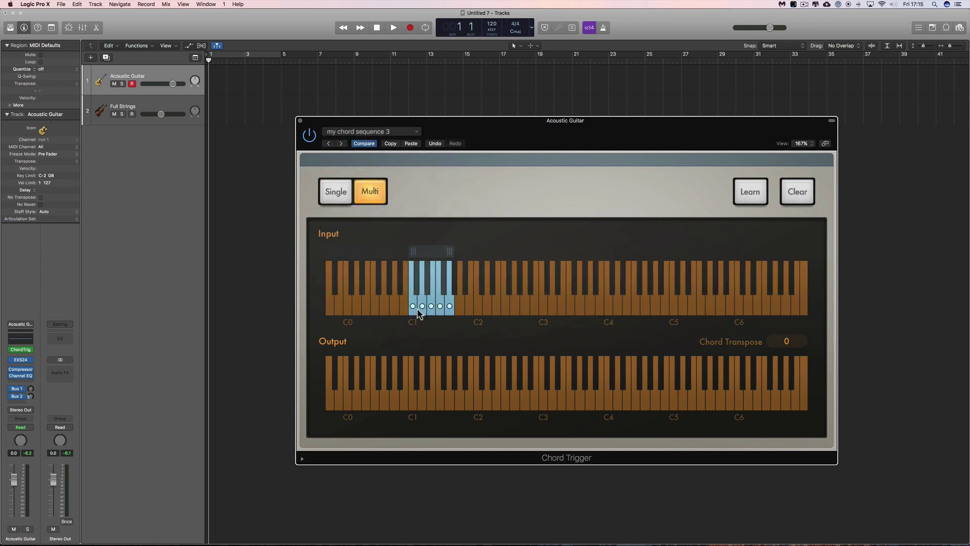
click(416, 309)
click(424, 310)
click(429, 308)
click(437, 306)
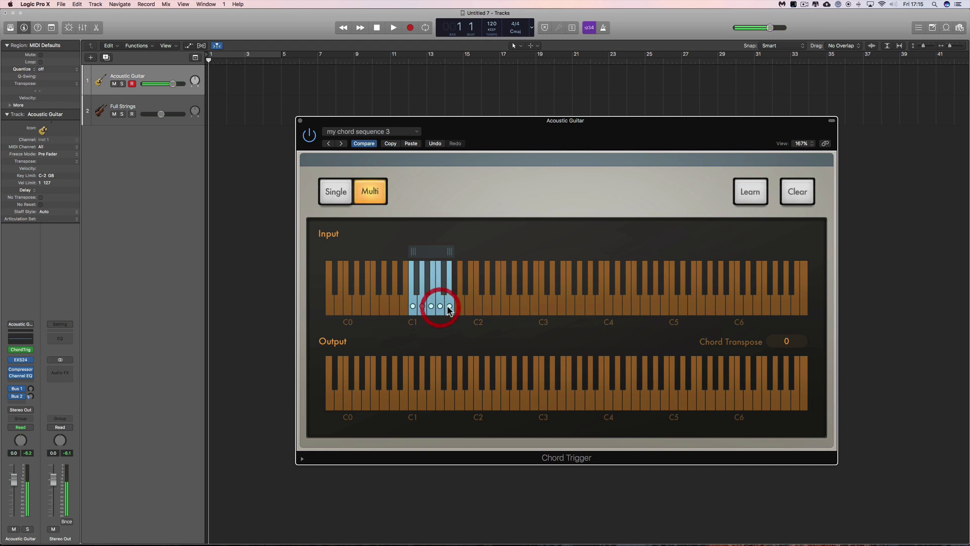
click(449, 307)
Step: Switch to 'my chord sequence 2' and audition its four trigger-key chords
click(356, 132)
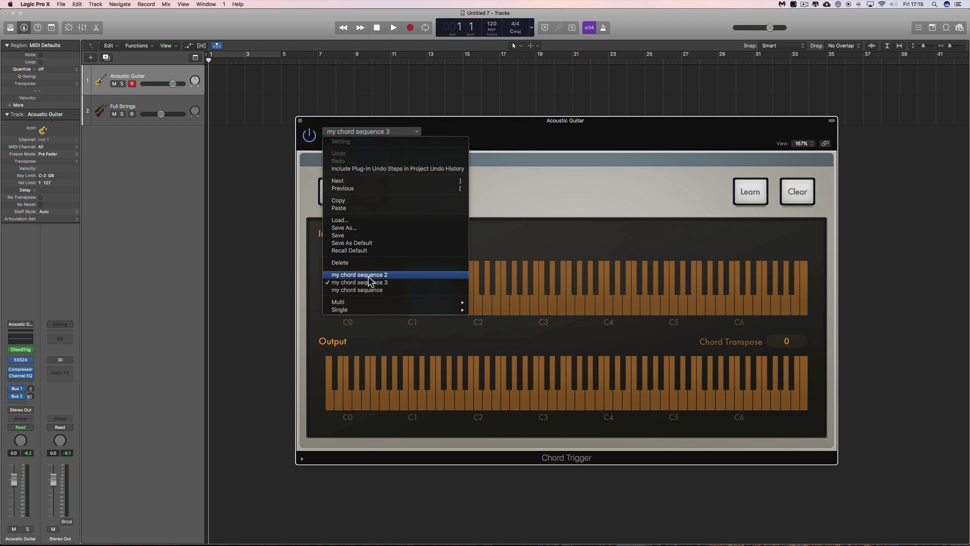
click(363, 275)
click(414, 306)
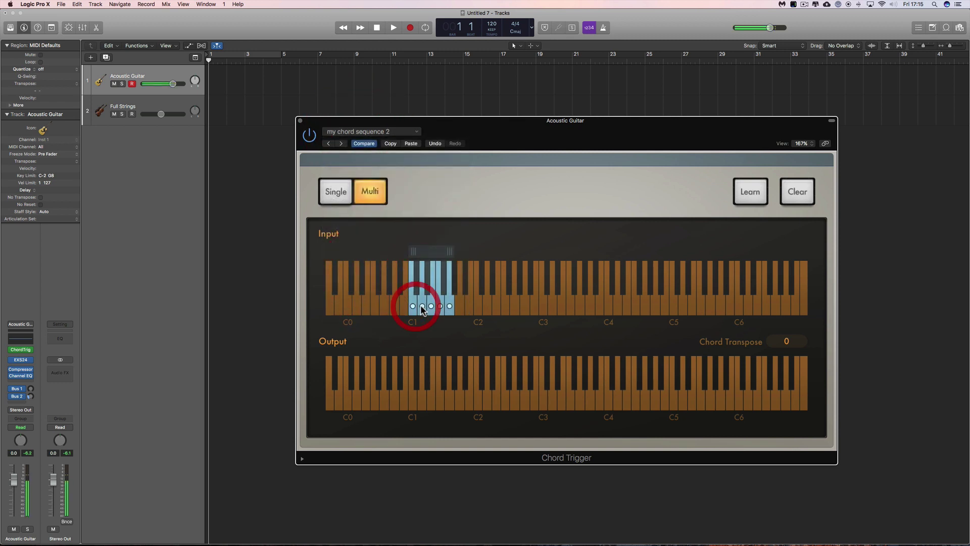
click(423, 306)
click(433, 307)
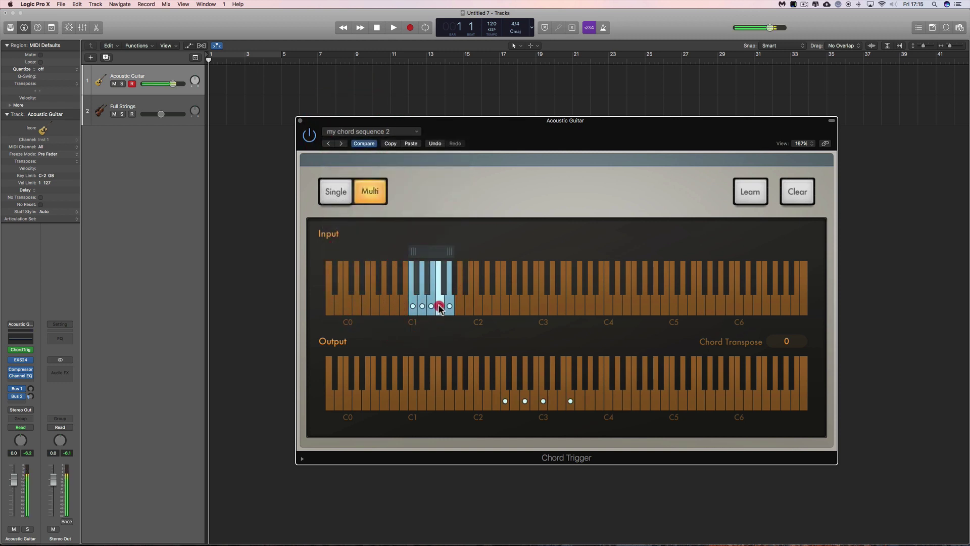
click(438, 305)
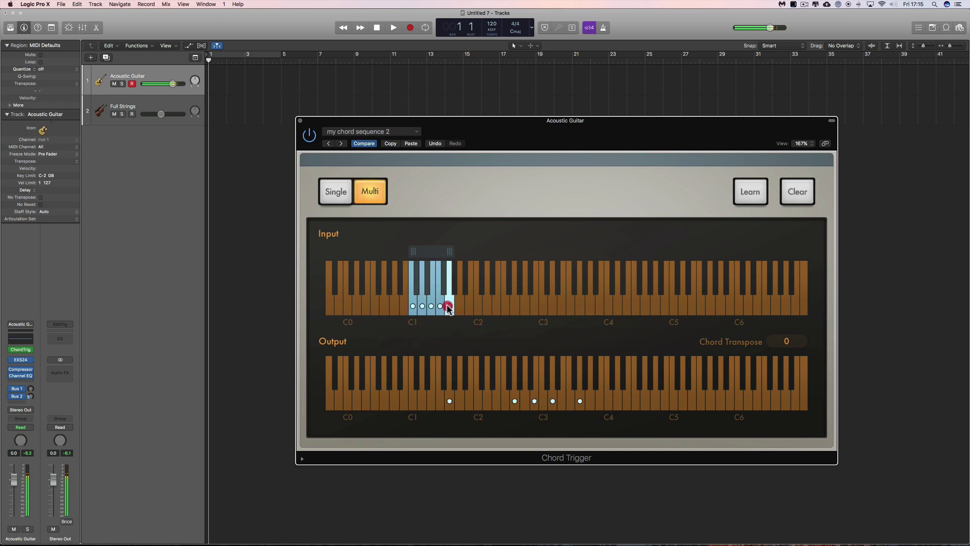
click(347, 131)
click(378, 288)
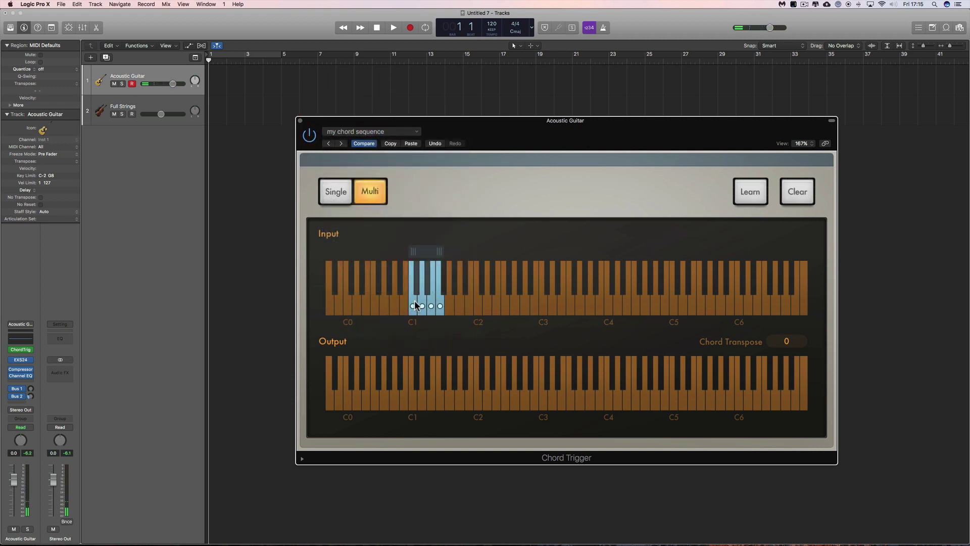
click(421, 303)
click(428, 306)
click(441, 306)
click(413, 306)
click(421, 306)
click(430, 305)
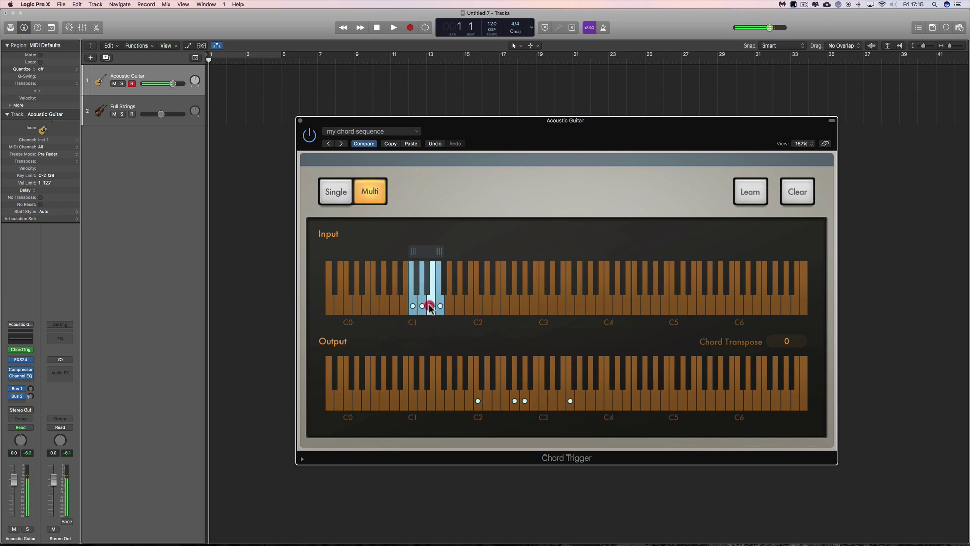
click(440, 306)
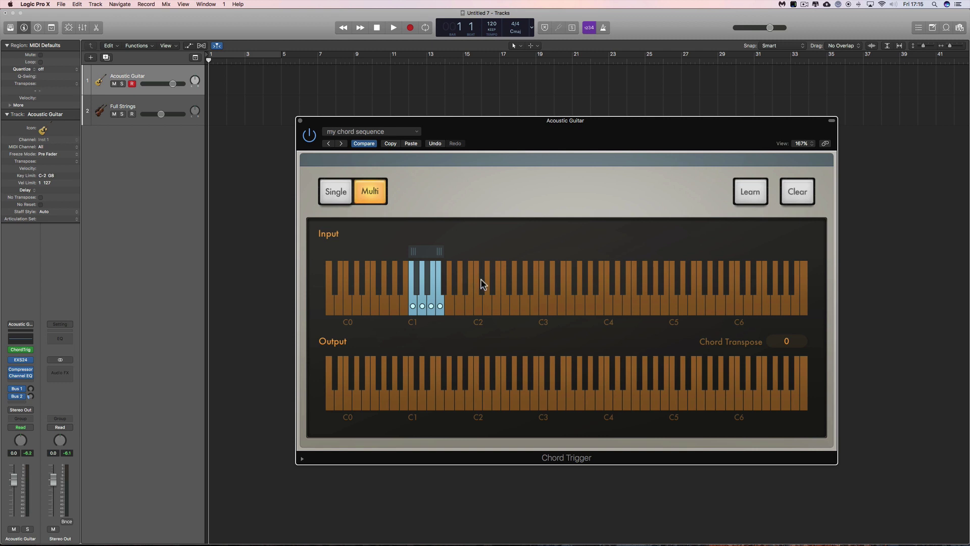
drag(461, 123, 427, 123)
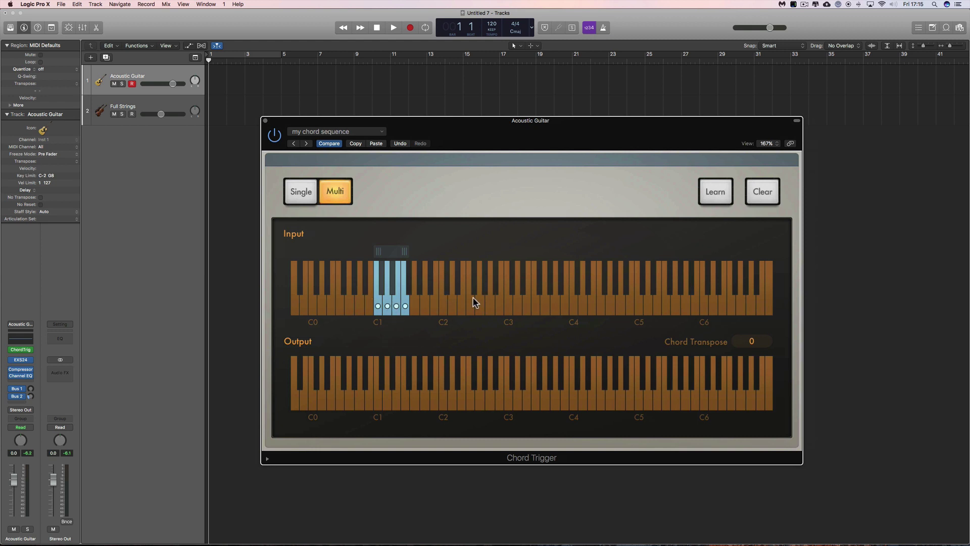
click(444, 307)
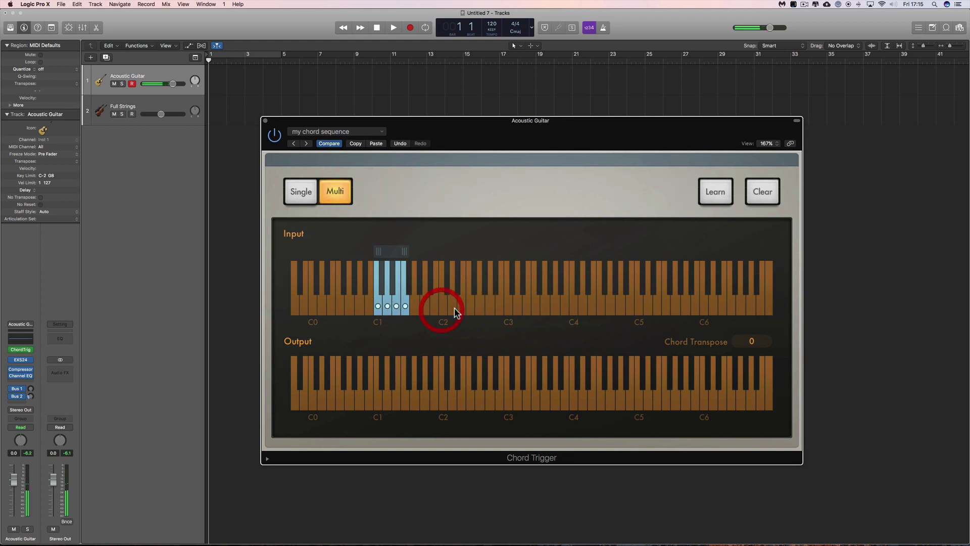
mouse_move(485, 307)
mouse_down()
mouse_move(623, 301)
mouse_move(542, 303)
mouse_move(594, 305)
mouse_up()
click(322, 303)
click(360, 305)
click(350, 305)
click(333, 305)
click(464, 309)
click(491, 306)
click(534, 306)
click(545, 307)
click(565, 305)
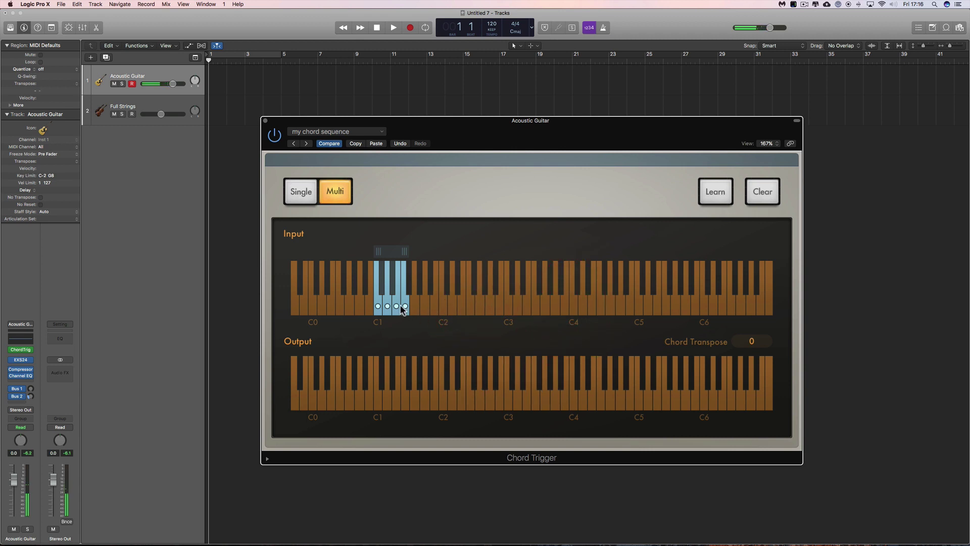